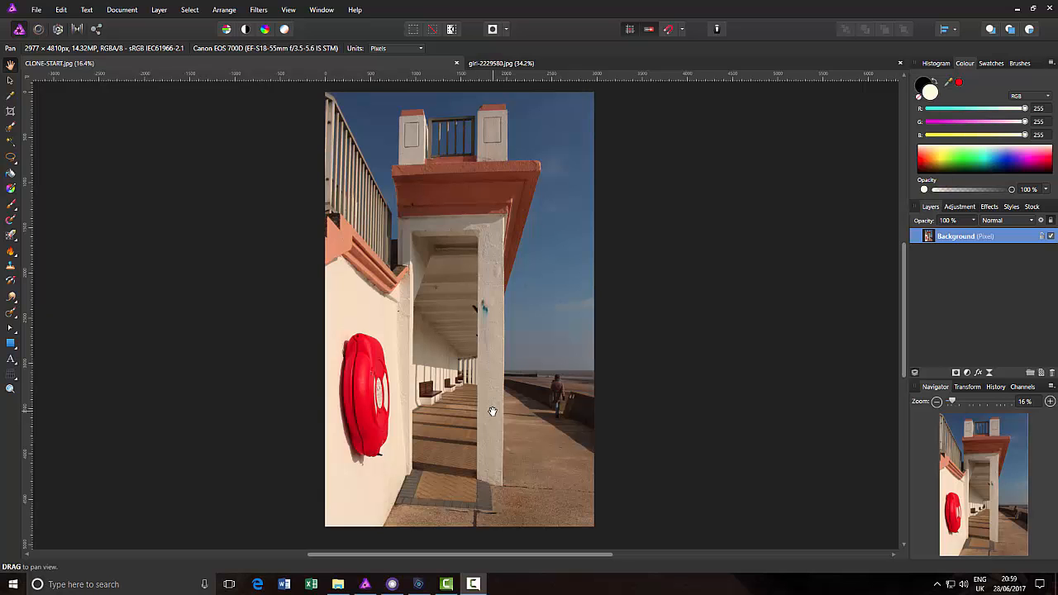
Select the Clone Brush and set its width to 428 px for retouching the teal stain on the pillar
scroll(584, 426, "up", 4)
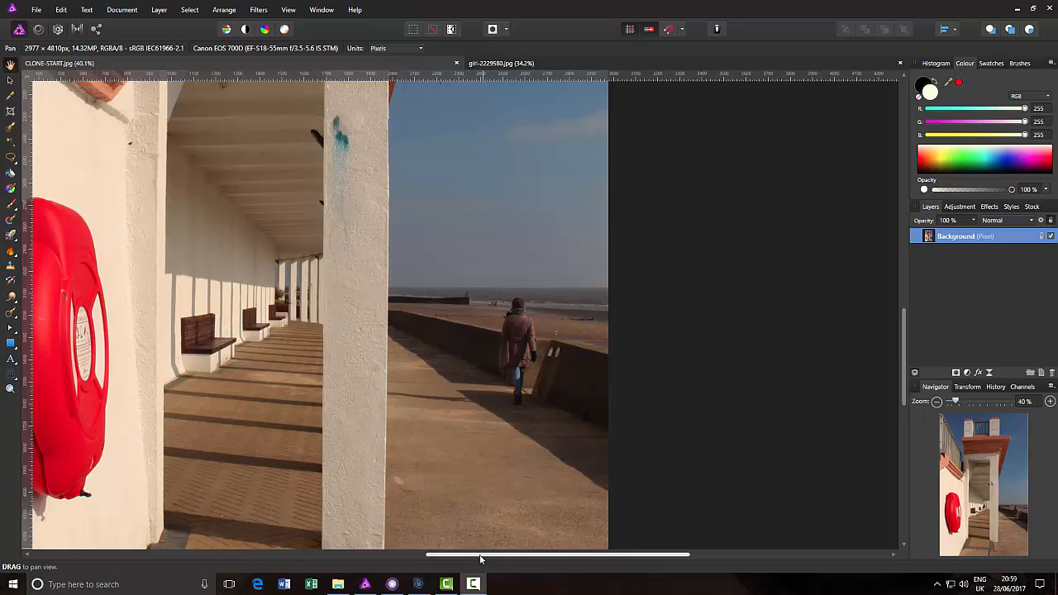
left_click_drag(482, 548, 603, 548)
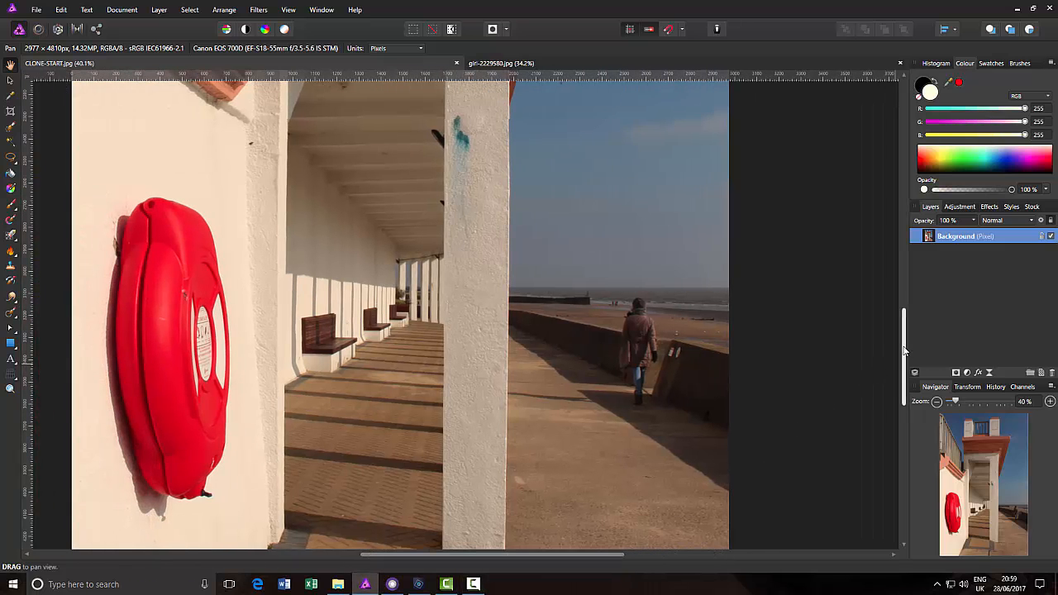
left_click_drag(904, 362, 903, 292)
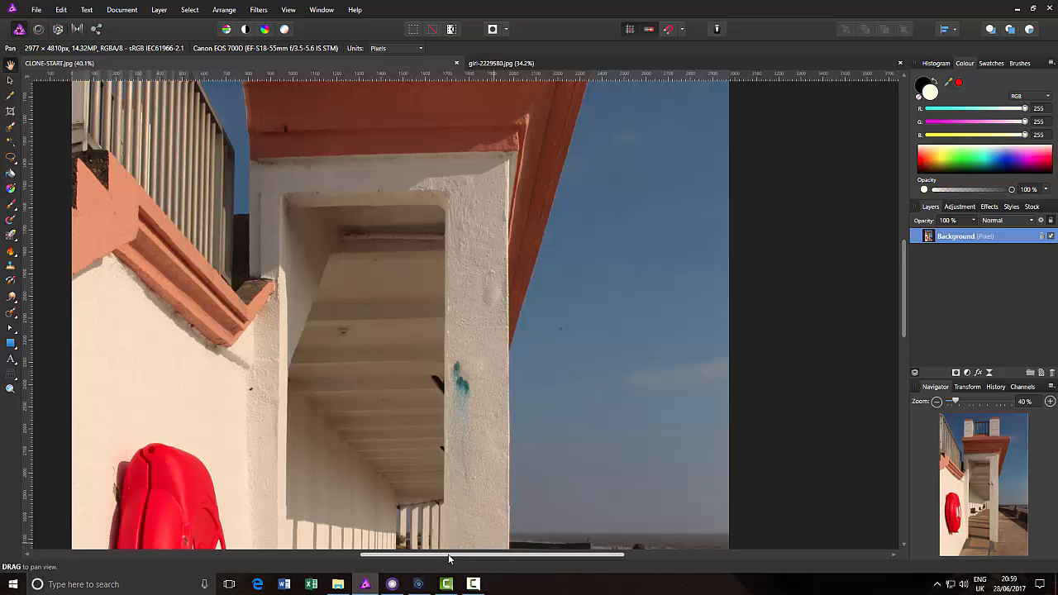
scroll(505, 488, "up", 1)
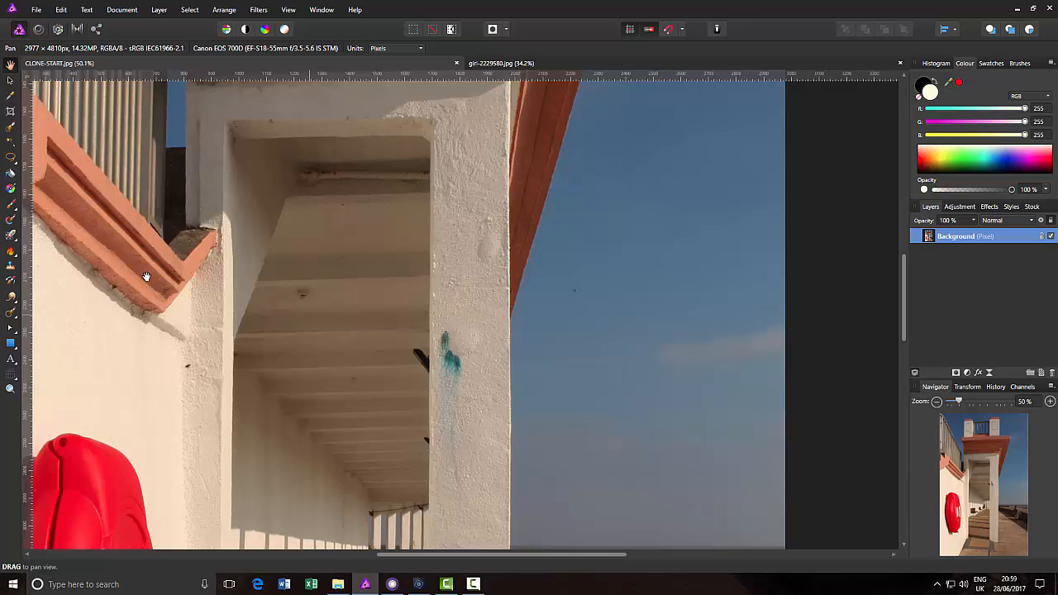
left_click(10, 266)
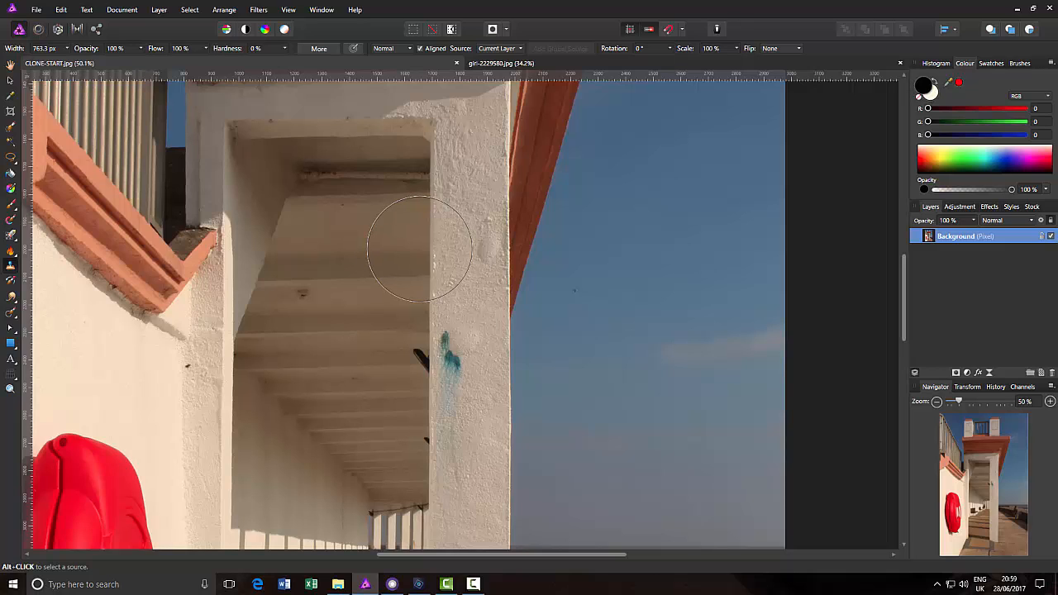
key("bracketleft")
key("bracketleft")
key("bracketleft")
key("bracketleft")
key("bracketleft")
key("bracketright")
key("bracketright")
key("bracketright")
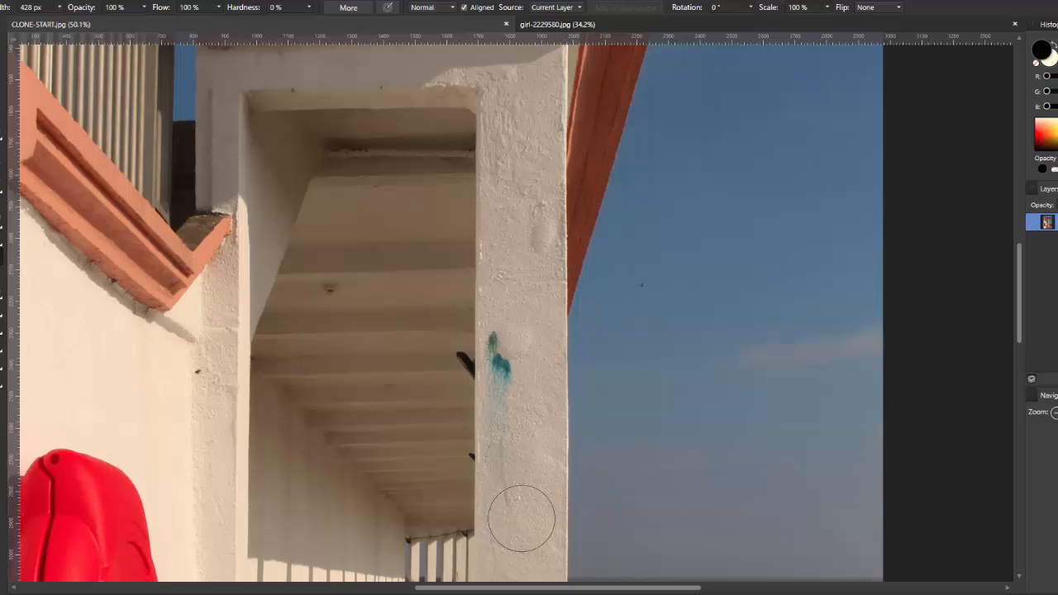
Sample clean plaster below the teal stain on the pillar and clone it over the stain
left_click(521, 517, "alt")
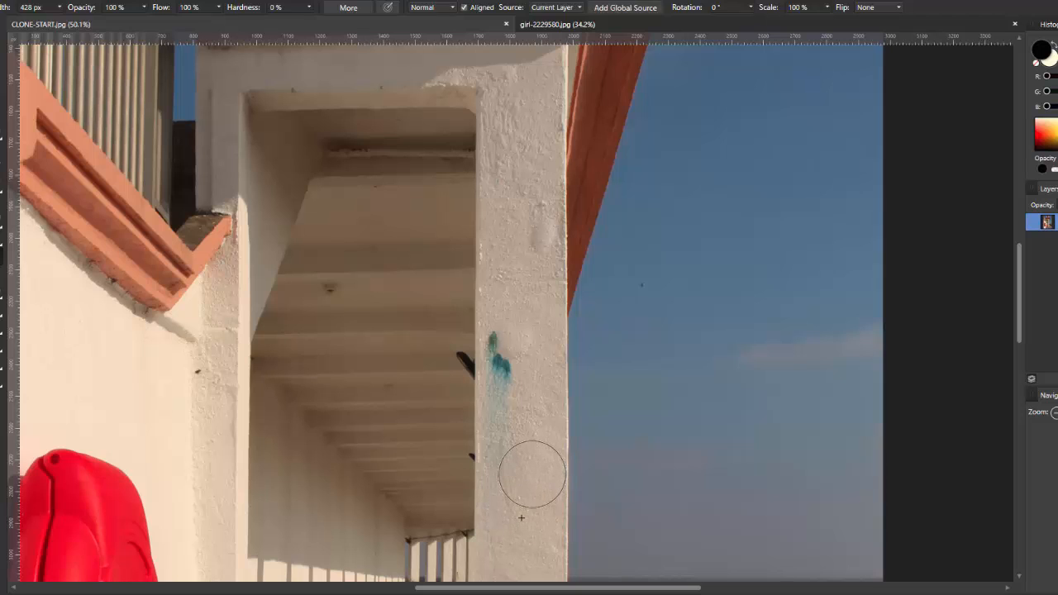
mouse_move(543, 479)
left_mouse_down()
mouse_move(678, 472)
mouse_move(684, 445)
mouse_move(660, 421)
mouse_move(691, 420)
mouse_move(707, 455)
left_mouse_up()
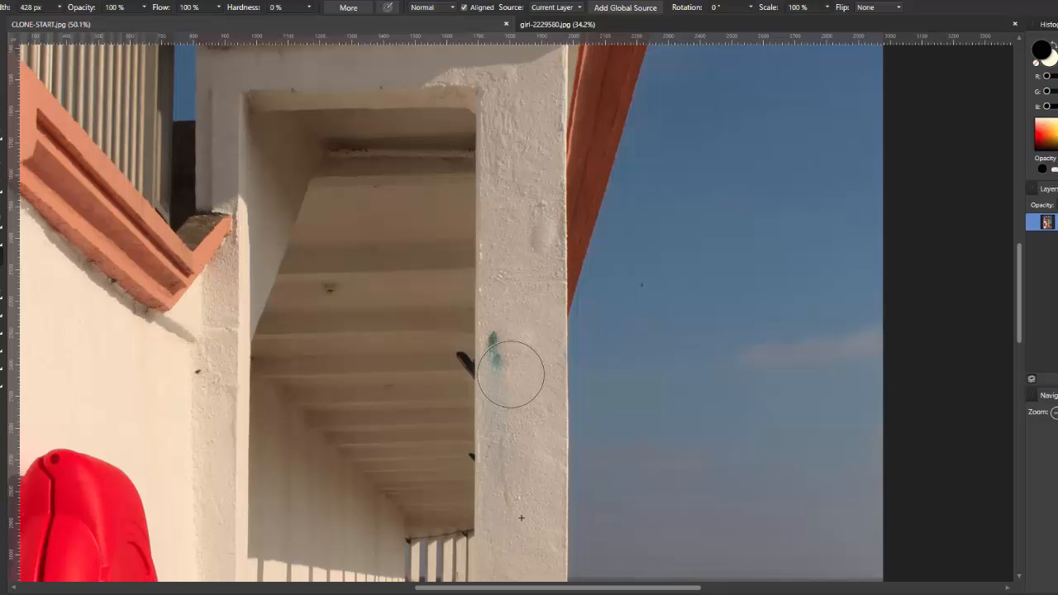
left_click(510, 374)
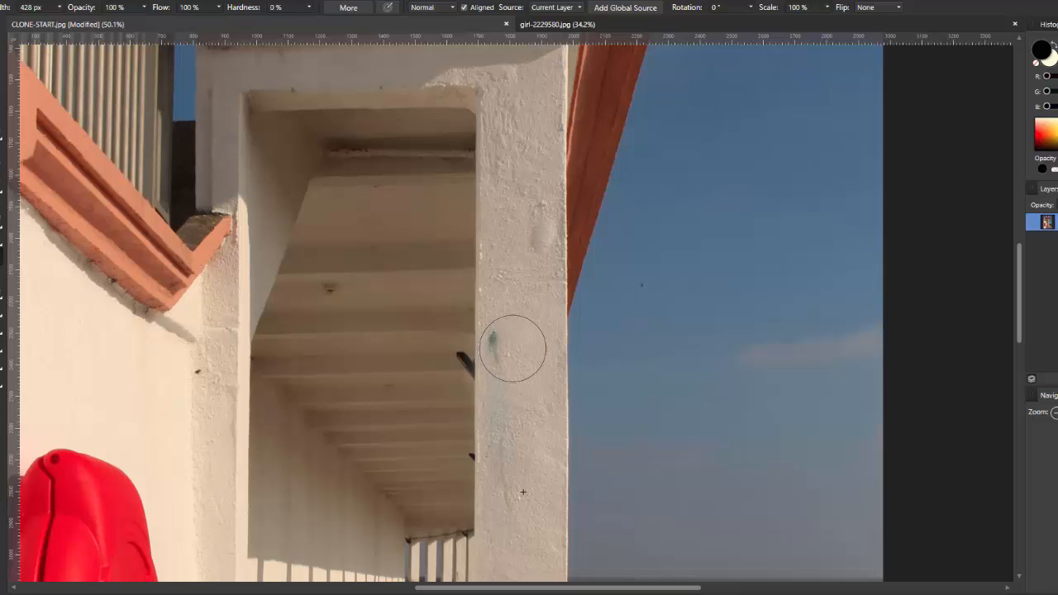
left_click(513, 348)
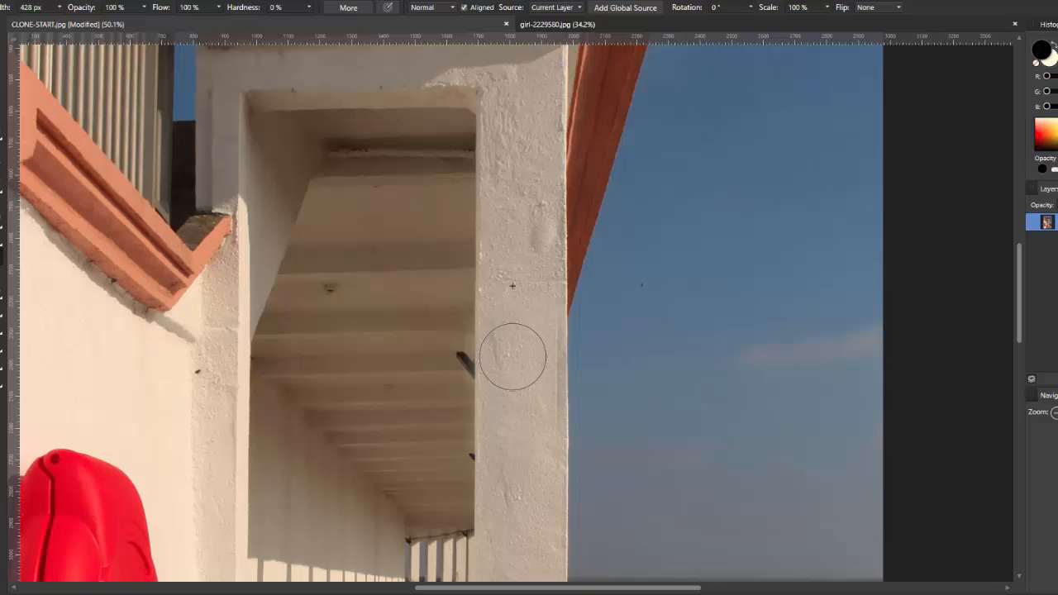
mouse_move(514, 357)
left_mouse_down()
mouse_move(528, 447)
mouse_move(614, 581)
mouse_move(619, 406)
mouse_move(519, 246)
left_mouse_up()
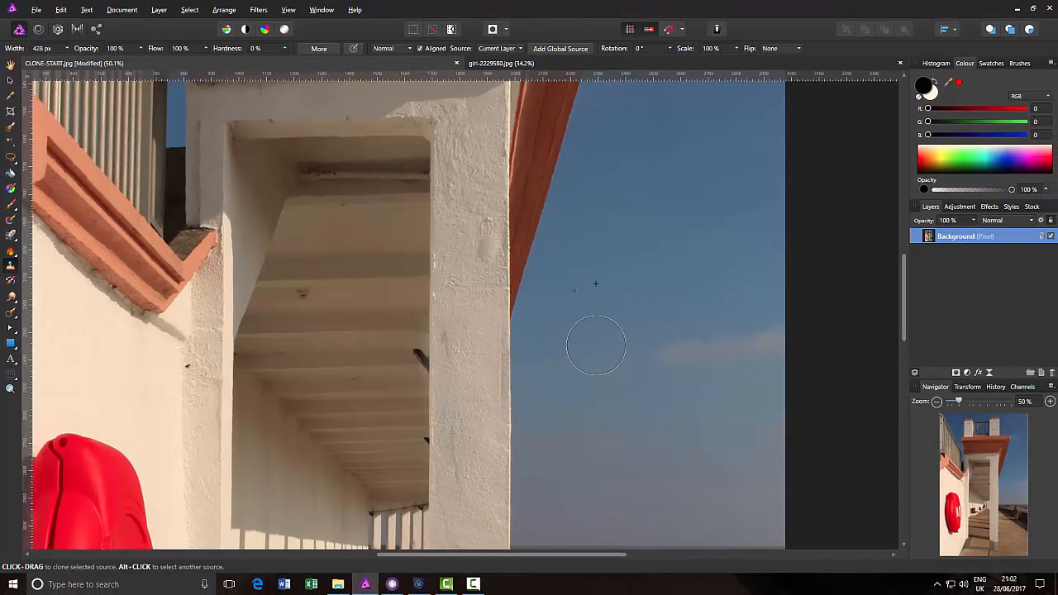
Undo the cloning strokes over the teal stain on the pillar
key("ctrl+z")
key("ctrl+z")
key("ctrl+z")
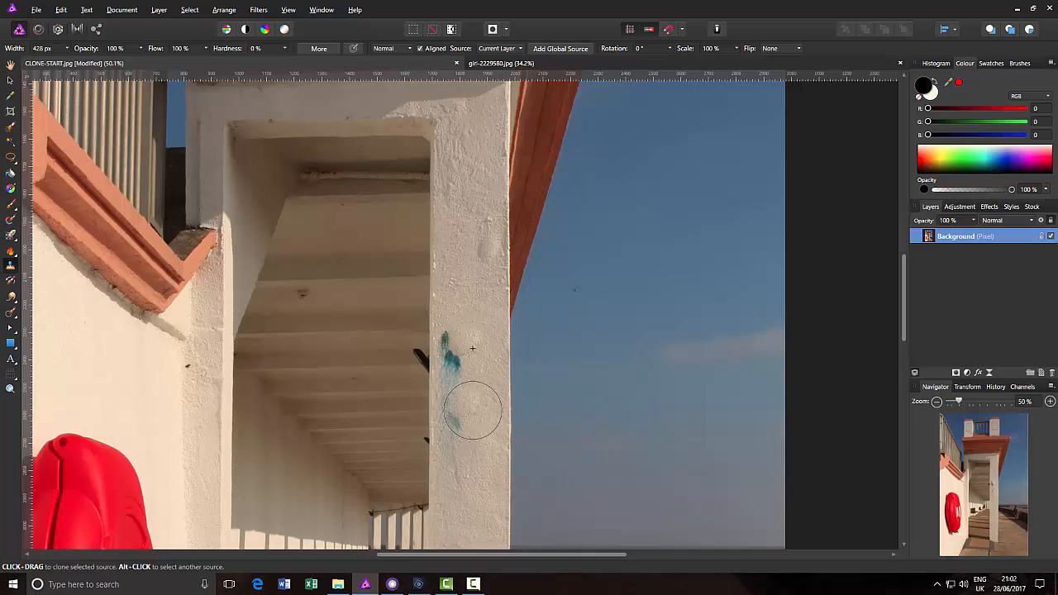
mouse_move(467, 406)
left_mouse_down()
mouse_move(441, 426)
mouse_move(461, 429)
mouse_move(478, 450)
left_mouse_up()
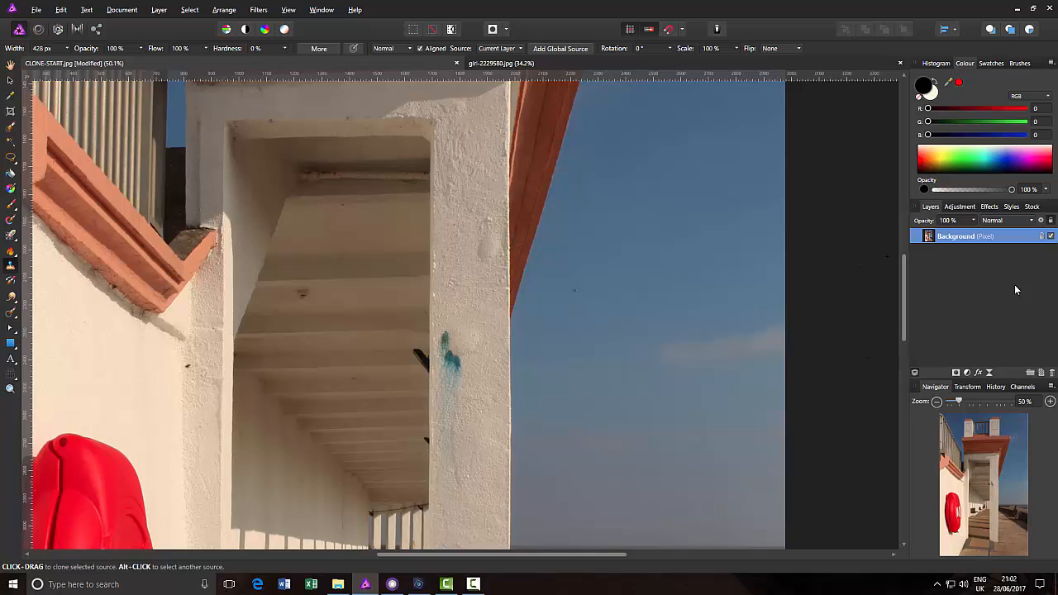
Clone clean plaster over the teal stain on a new pixel layer, with the clone source set to Current Layer & Below
left_click(1042, 373)
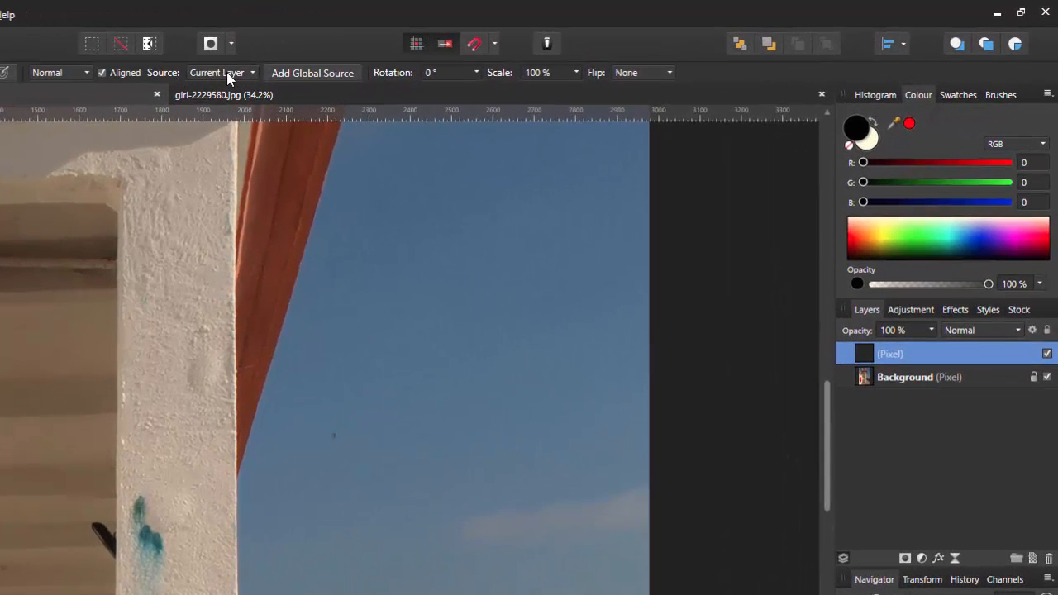
left_click(253, 71)
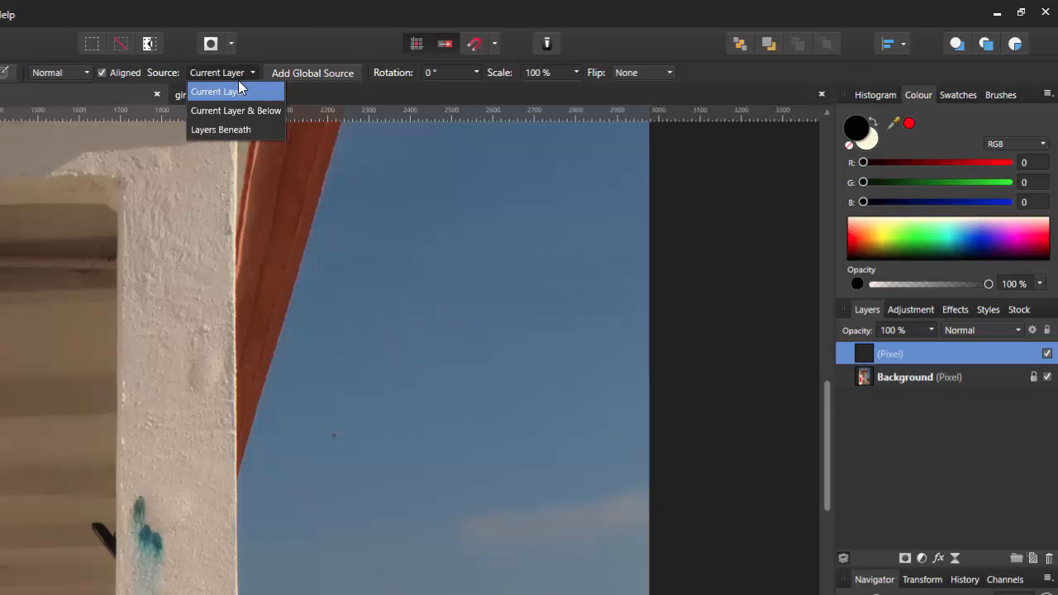
left_click(215, 114)
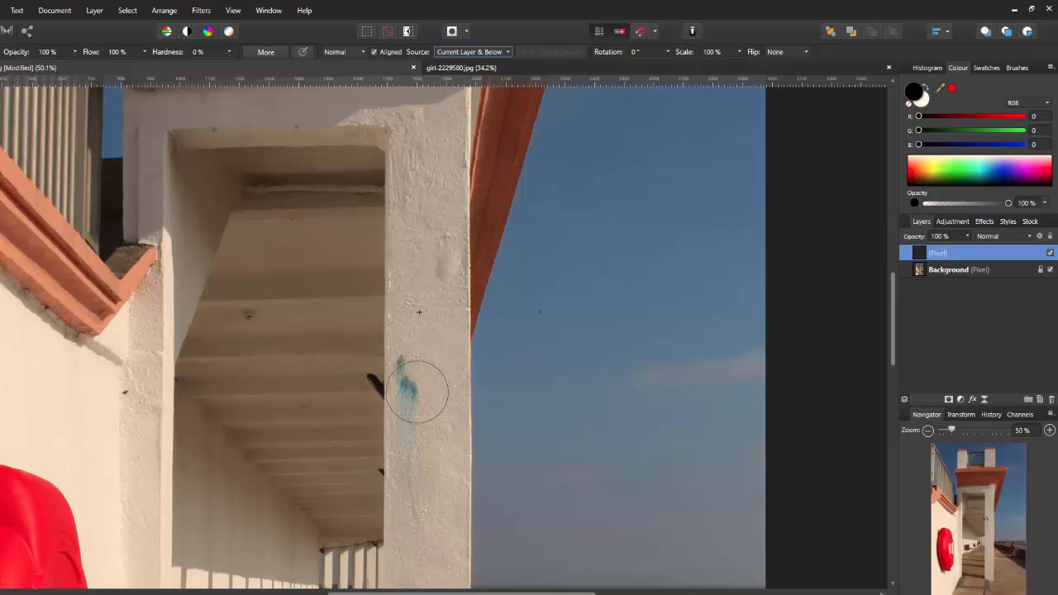
mouse_move(416, 319)
left_mouse_down()
mouse_move(423, 452)
mouse_move(423, 357)
mouse_move(421, 433)
mouse_move(429, 374)
mouse_move(425, 418)
left_mouse_up()
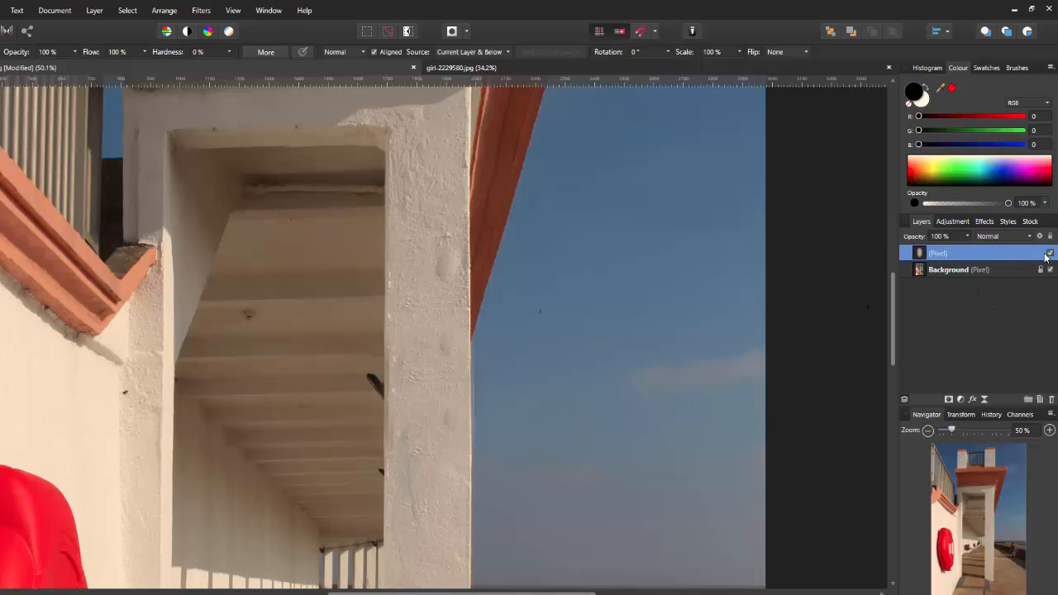
Toggle the new pixel layer's visibility to compare the retouch with the original, and remove that layer
left_click(1050, 254)
left_click(1050, 254)
left_click(1050, 253)
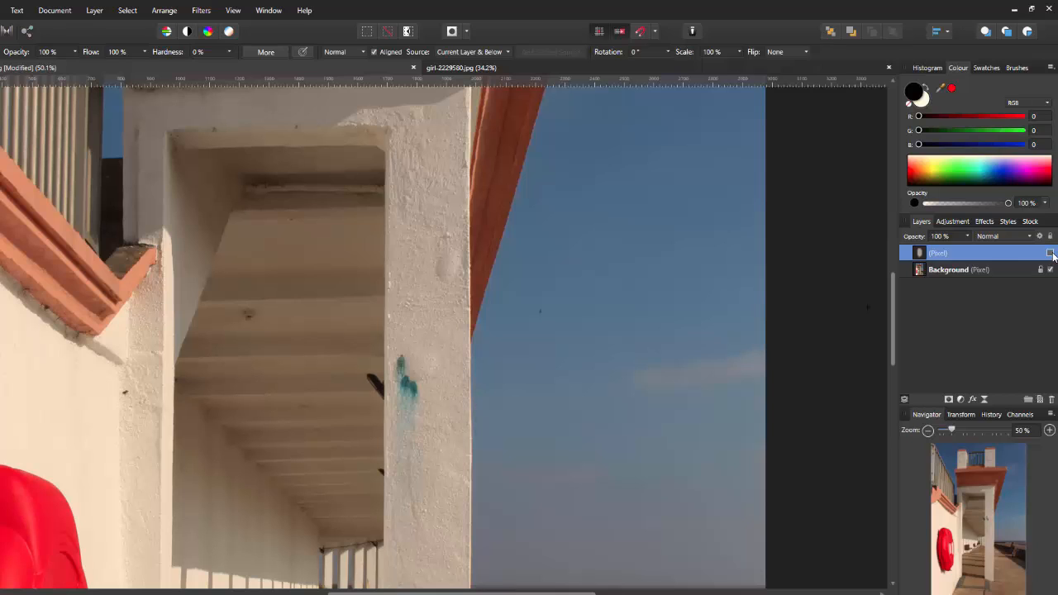
left_click(1050, 254)
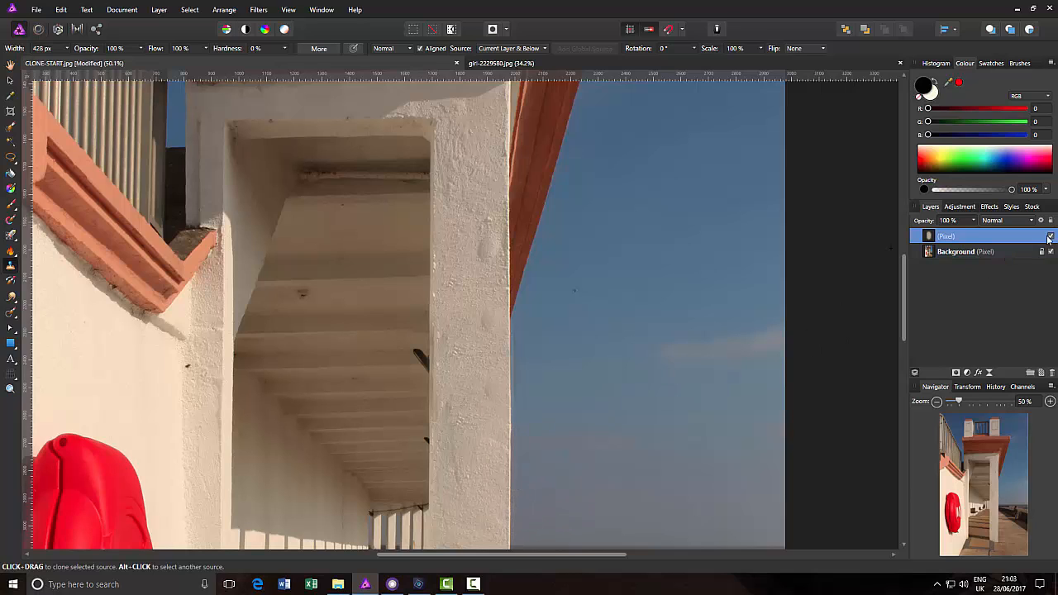
right_click(997, 239)
left_click(946, 300)
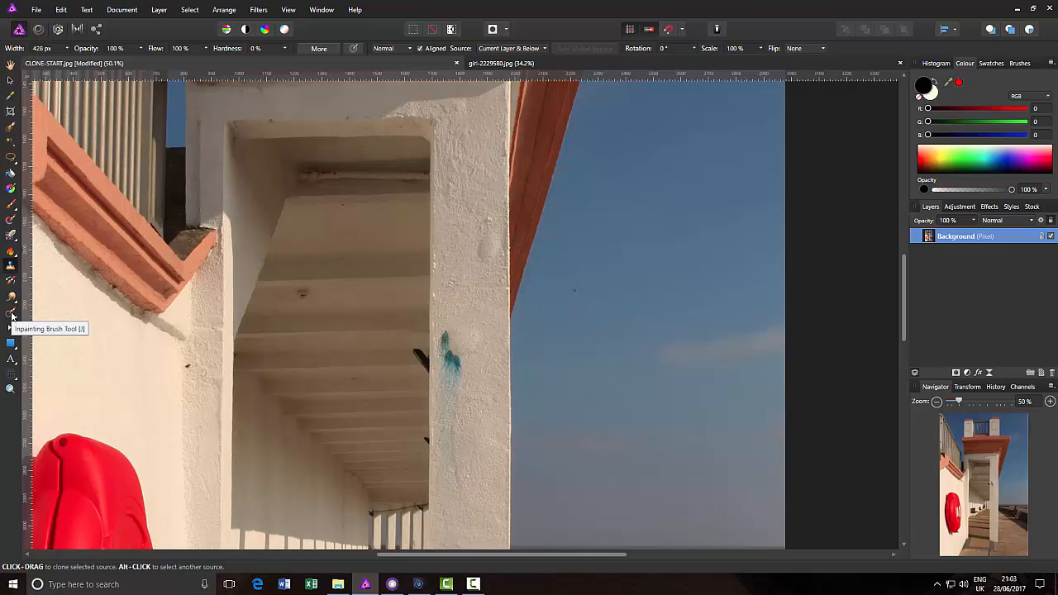
Paint over the teal stain on the pillar with the 428 px Inpainting Brush
left_click(11, 315)
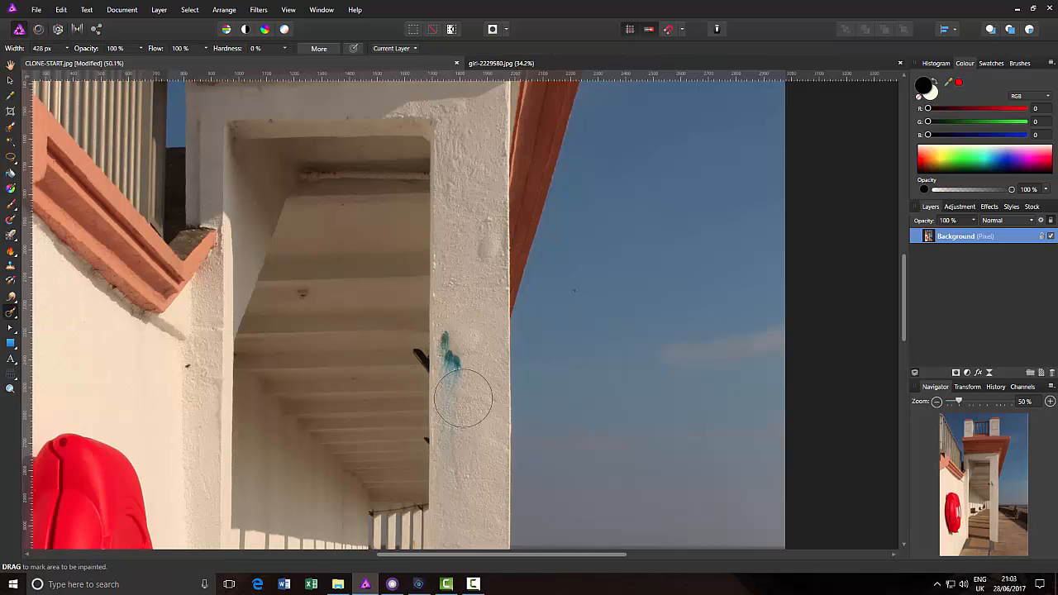
left_click_drag(466, 371, 462, 317)
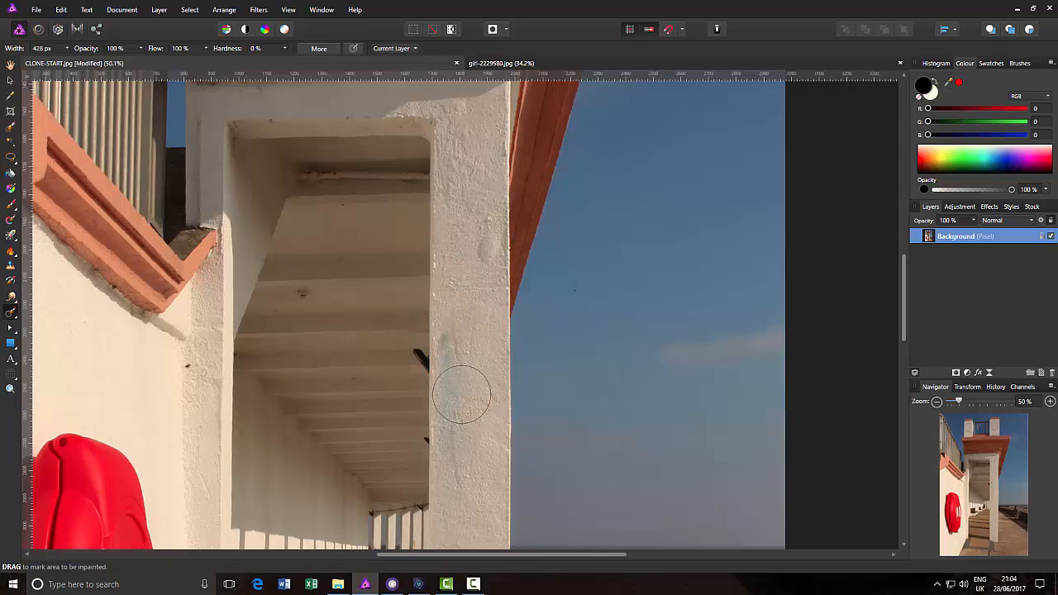
left_click_drag(465, 373, 462, 353)
left_click(465, 333)
Undo the inpainting of the pillar stain, leaving only the original Background layer
key("ctrl+z")
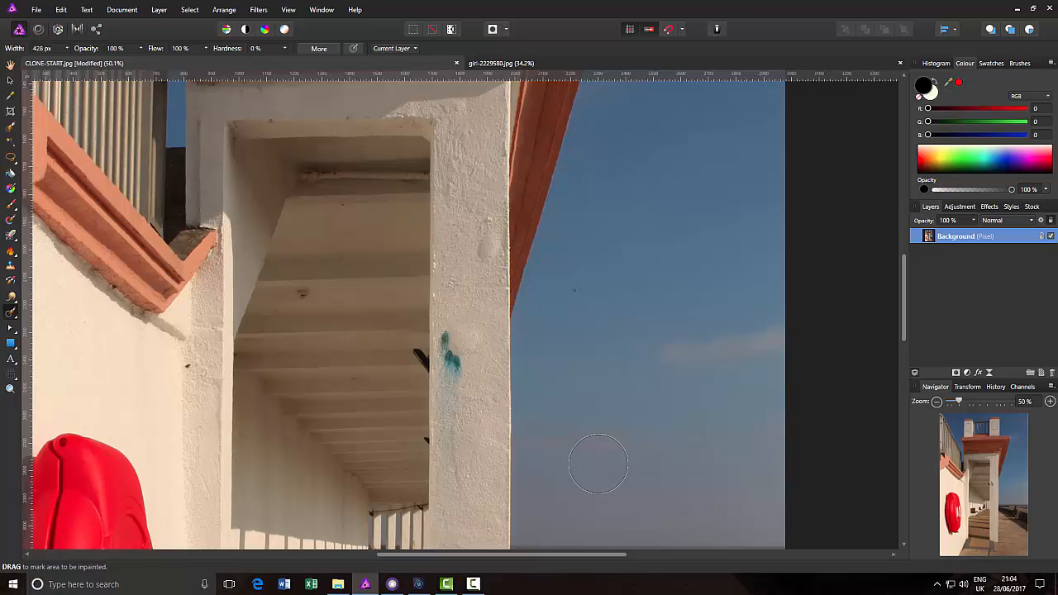
key("ctrl+shift+z")
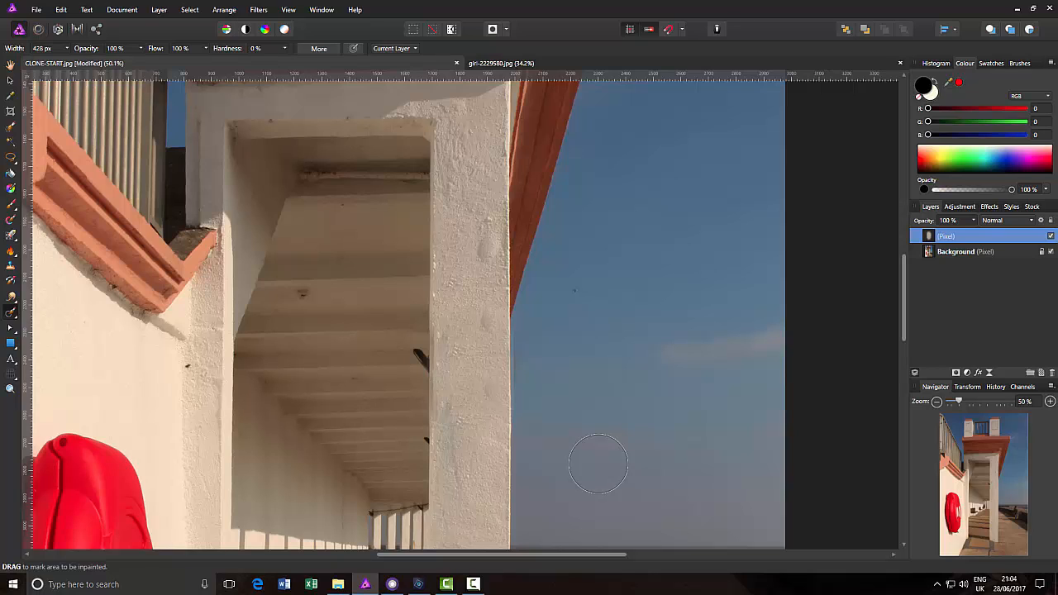
key("ctrl+z")
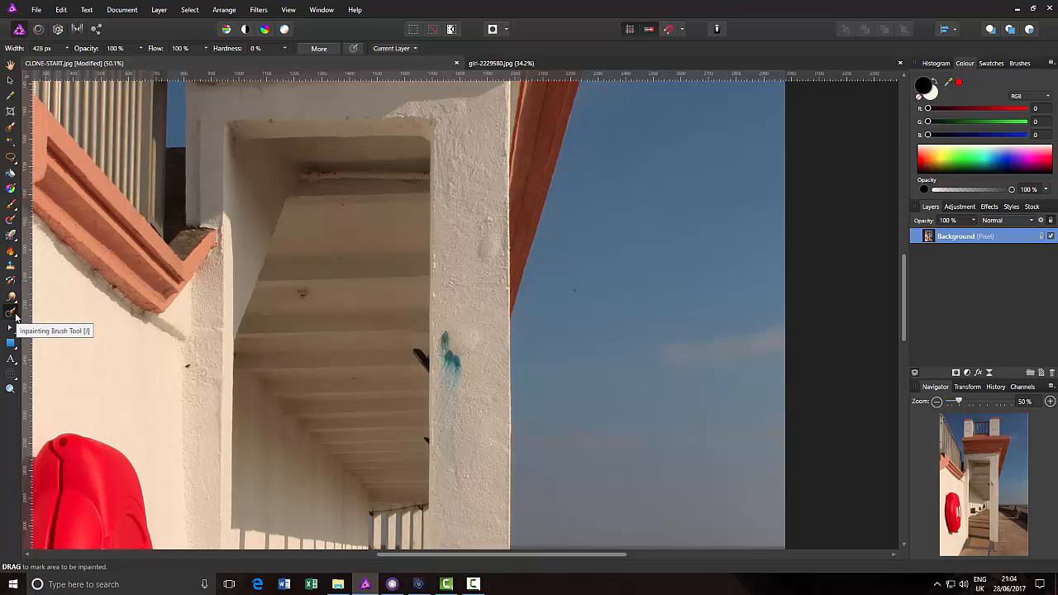
Return to the Clone Brush and reduce its width to about 137 px for the small mark on the ceiling
left_click(11, 266)
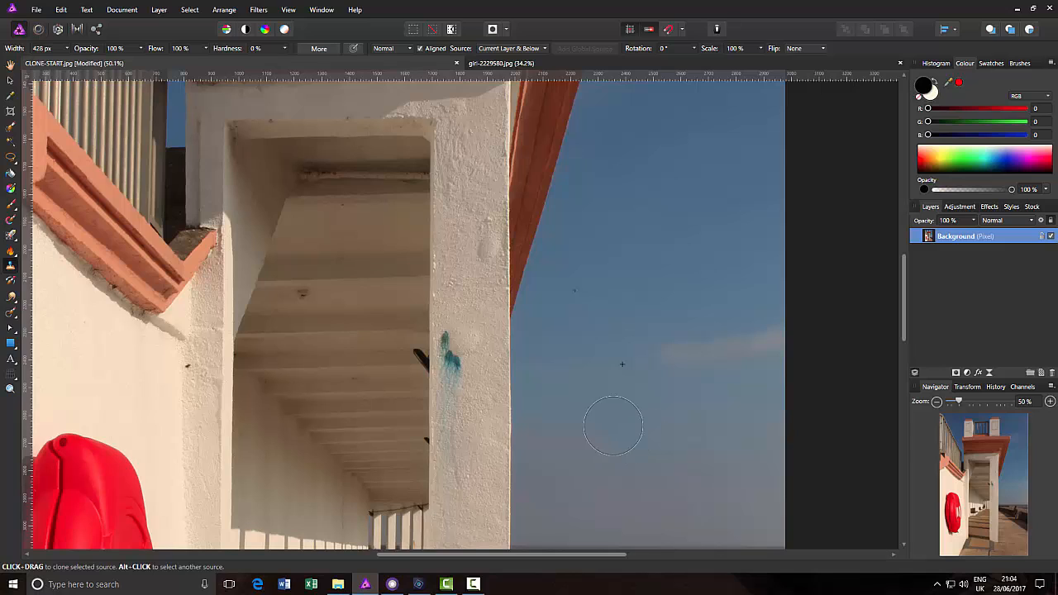
left_click(227, 384, "alt")
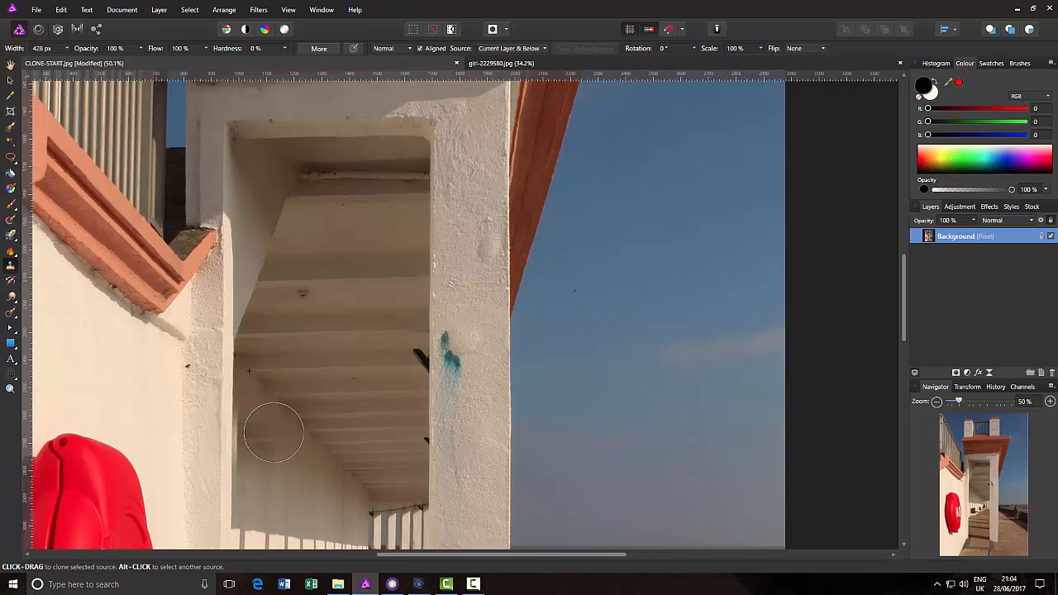
key("[")
key("[")
key("[")
key("[")
key("[")
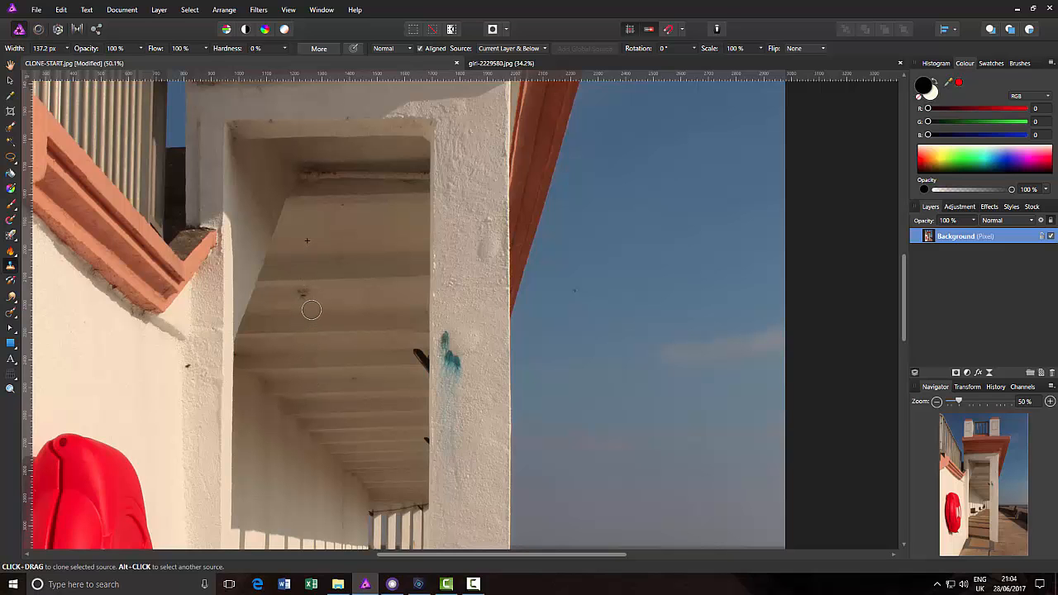
key("[")
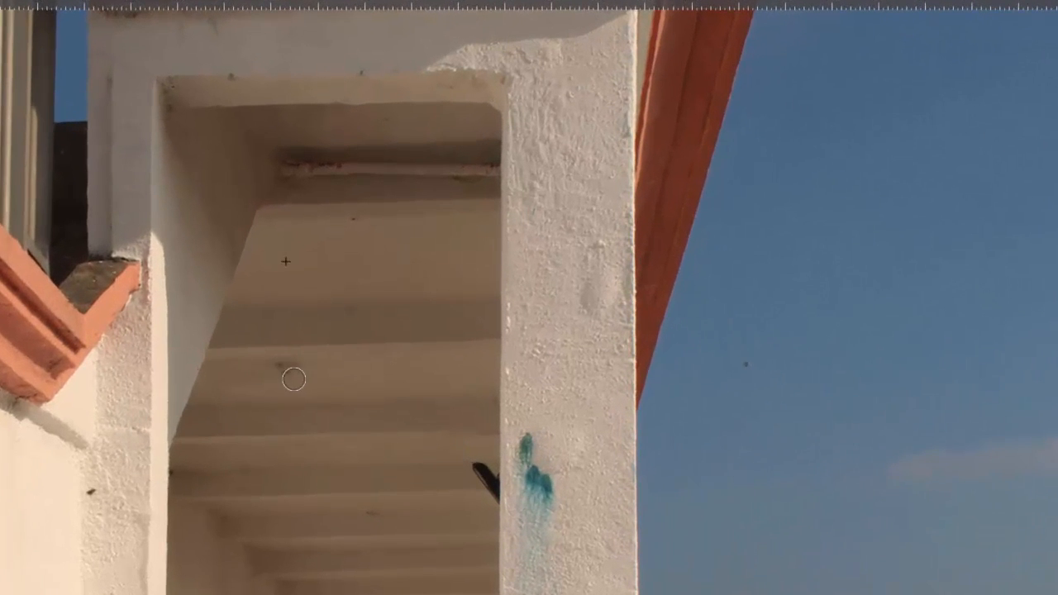
Clone clean ceiling texture over the small dark mark on the ceiling, undoing and repeating the stroke
mouse_move(278, 379)
left_mouse_down()
mouse_move(314, 530)
mouse_move(292, 397)
mouse_move(303, 451)
mouse_move(300, 417)
mouse_move(286, 397)
mouse_move(297, 404)
mouse_move(401, 371)
left_mouse_up()
left_click(295, 375)
key("ctrl+z")
left_click_drag(304, 375, 286, 374)
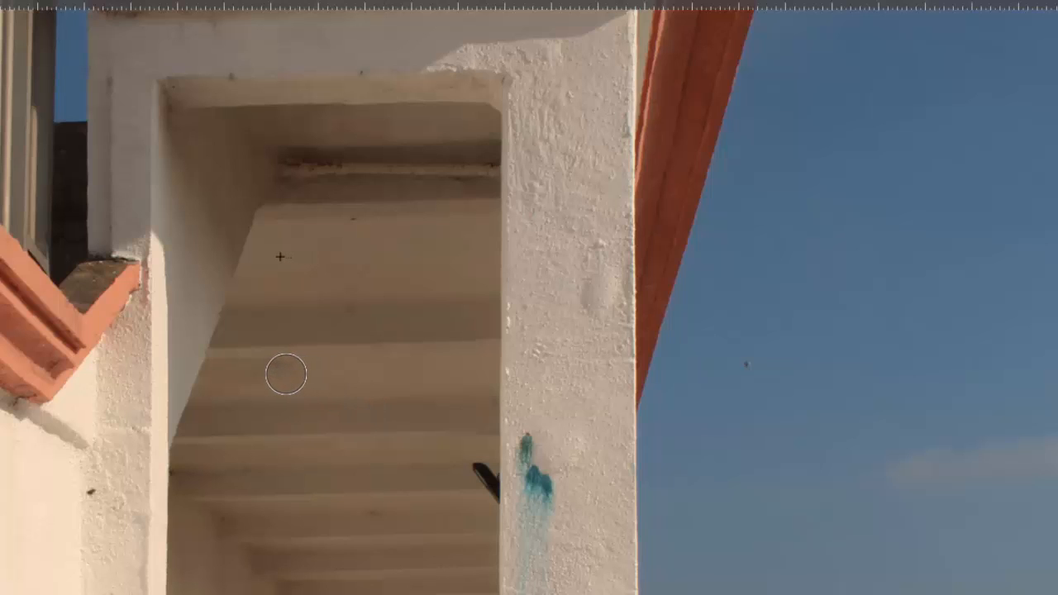
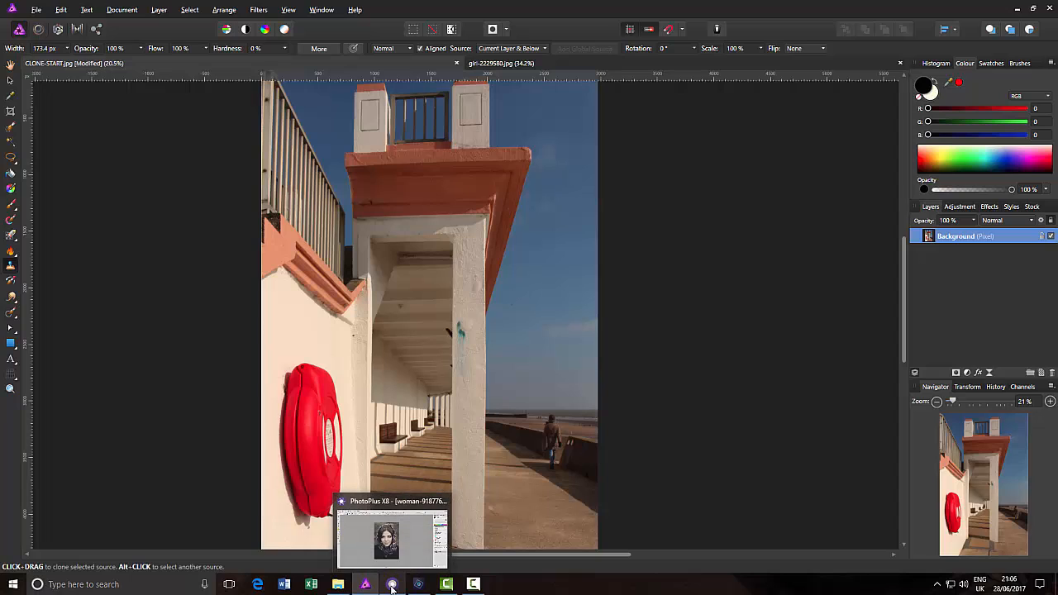
Switch to PhotoPlus X8 and Photoshop Elements to examine their clone tool options, and close both programs
left_click(391, 585)
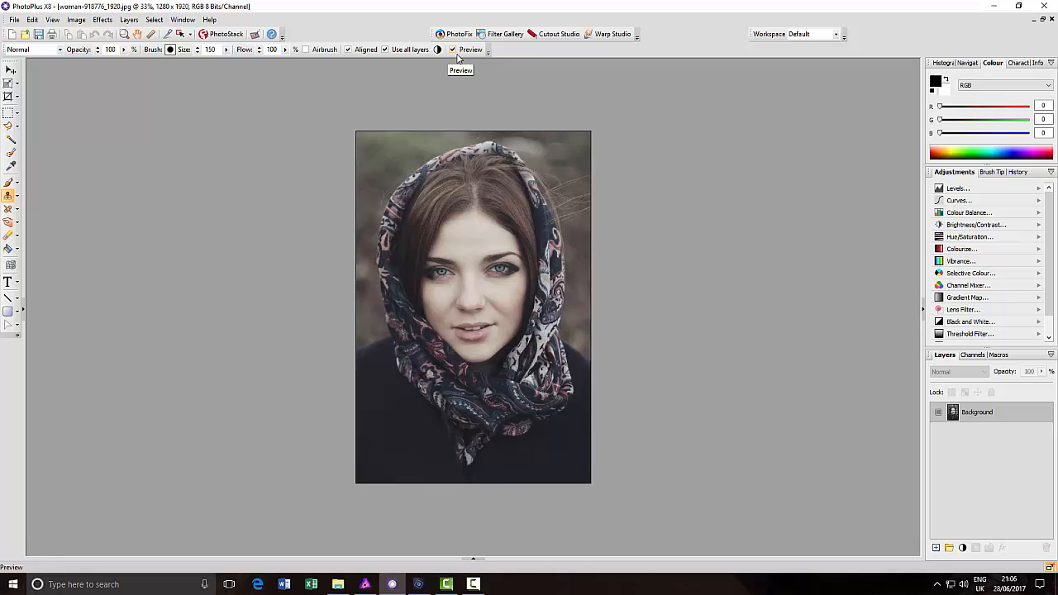
left_click(419, 585)
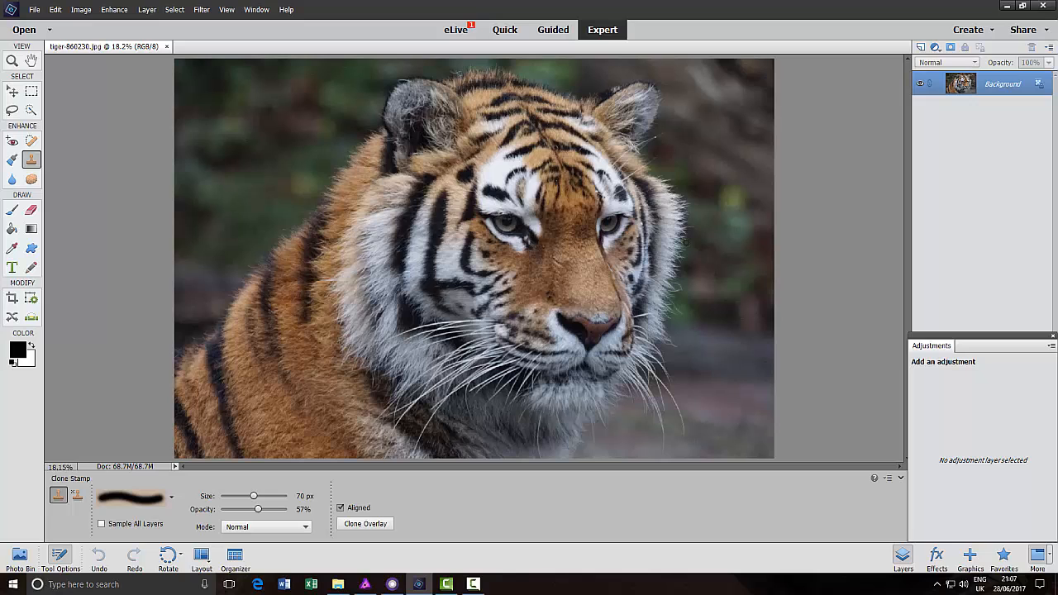
left_click(1044, 11)
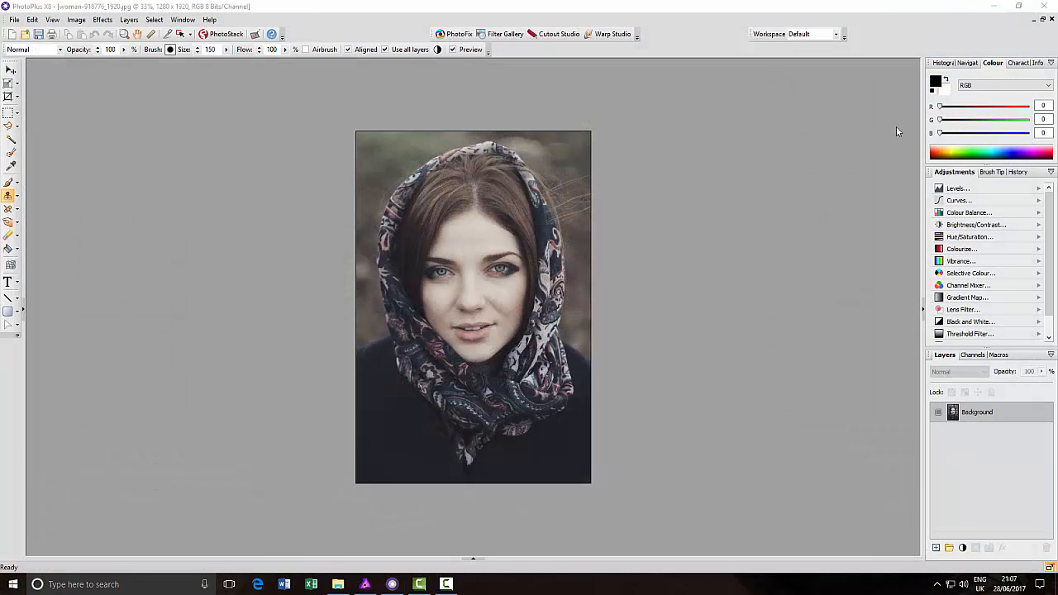
left_click(1045, 7)
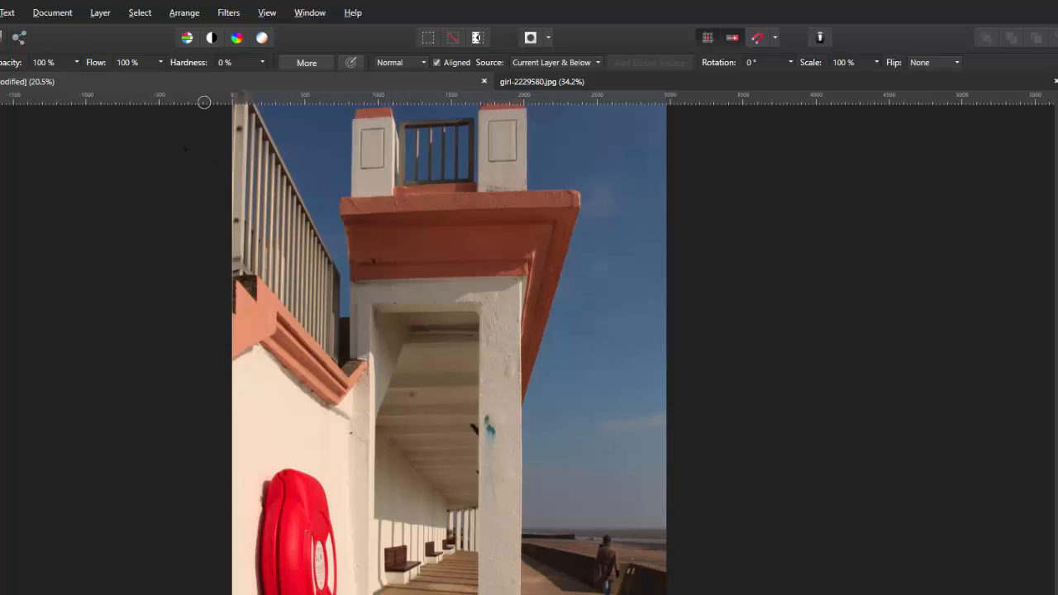
Set the Clone Brush hardness to 100% and clone clean plaster over the blue pillar stain, stamping hard-edged test dabs on the sky
left_click(262, 64)
left_click_drag(265, 76, 362, 77)
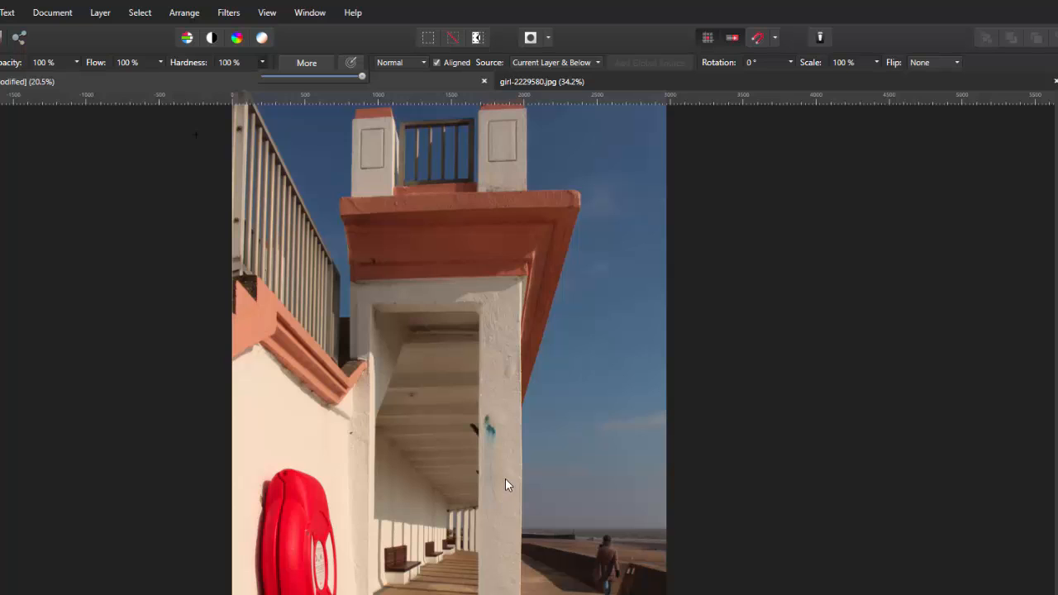
scroll(504, 478, "up", 5)
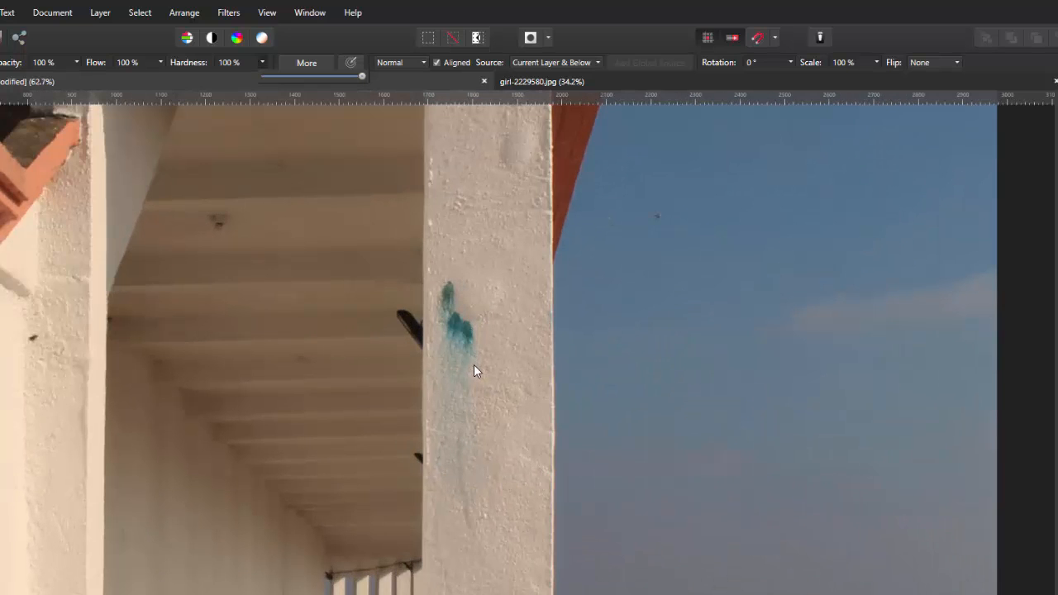
left_click(488, 448, "alt")
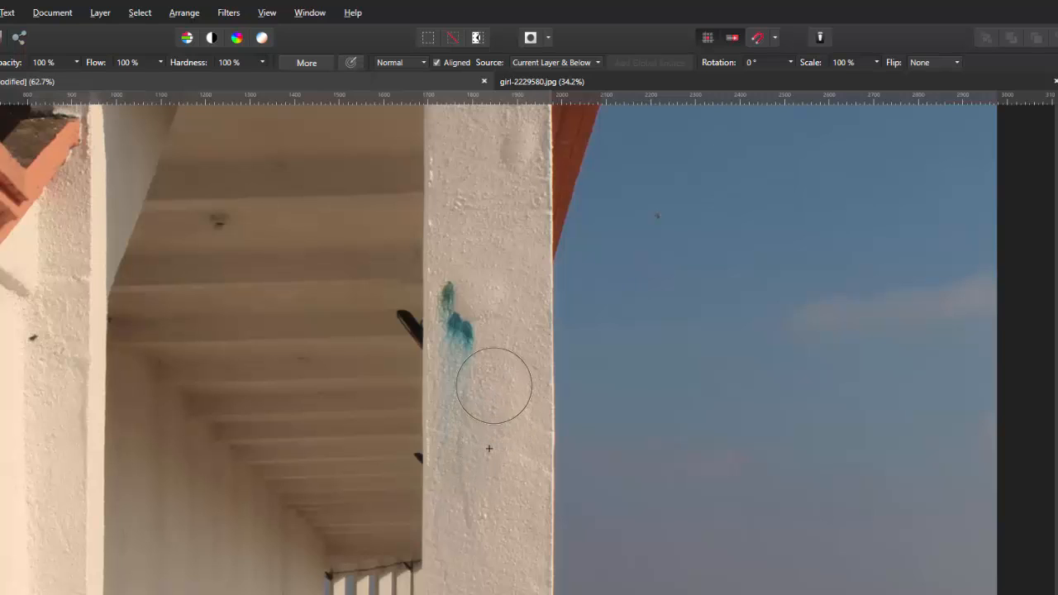
left_click(483, 343)
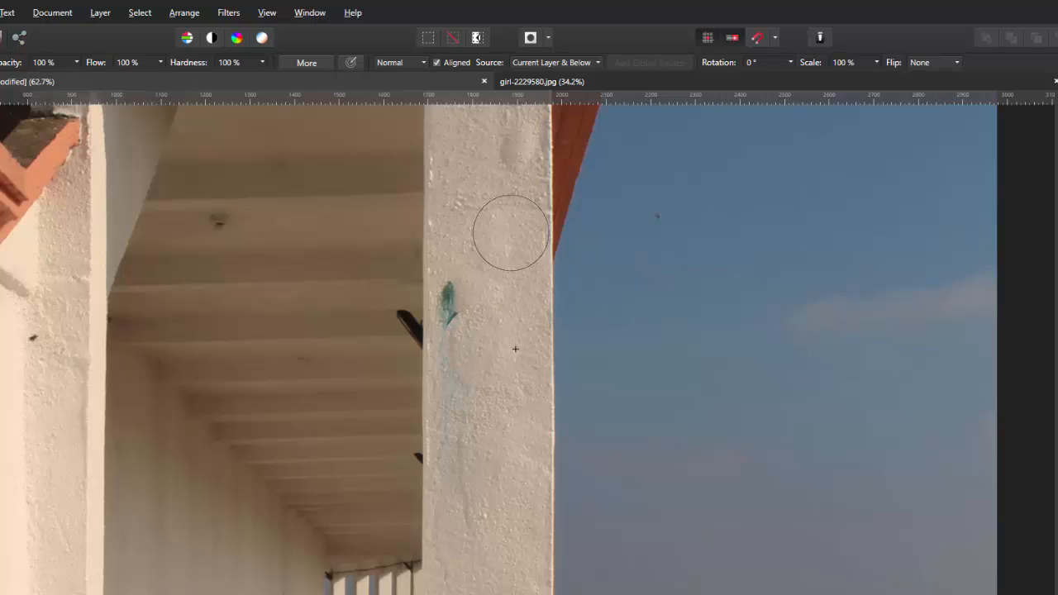
mouse_move(482, 272)
left_mouse_down()
mouse_move(482, 345)
mouse_move(512, 405)
mouse_move(474, 389)
mouse_move(507, 529)
mouse_move(460, 534)
mouse_move(558, 563)
left_mouse_up()
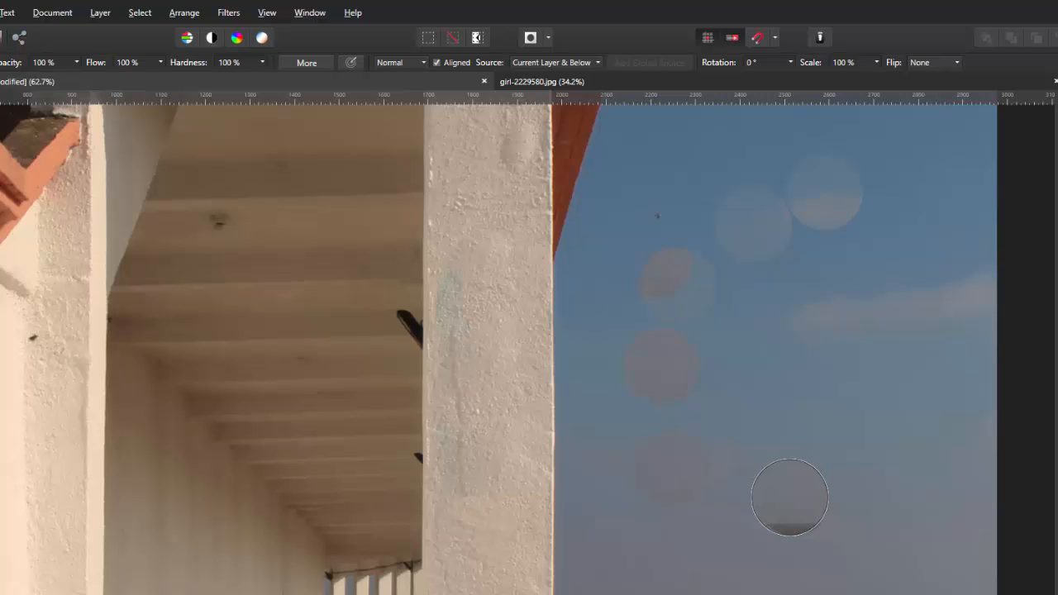
left_click(397, 262)
key("ctrl+z")
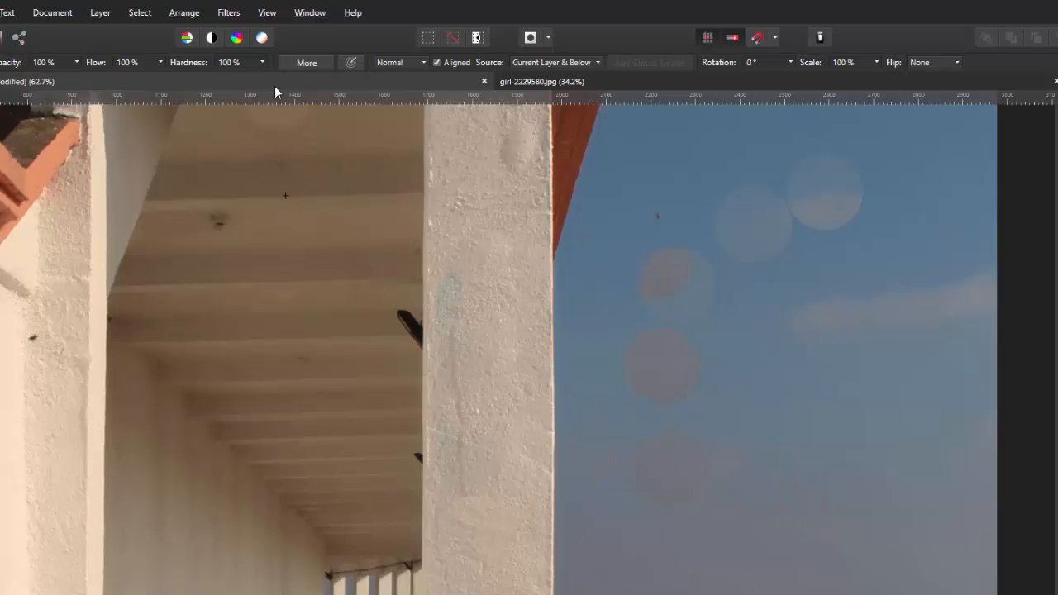
Set the brush hardness to 0% and stamp soft-edged test dabs across the sky
left_click(262, 61)
left_click_drag(262, 76, 166, 83)
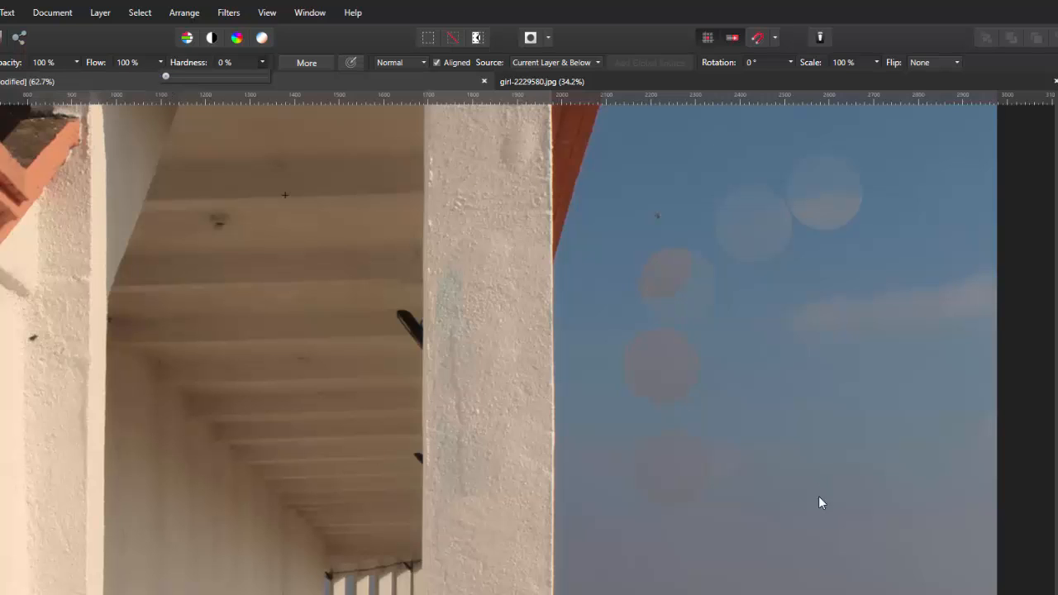
mouse_move(766, 469)
left_mouse_down()
mouse_move(755, 379)
mouse_move(767, 348)
mouse_move(822, 280)
mouse_move(897, 247)
mouse_move(924, 165)
mouse_move(907, 151)
mouse_move(618, 197)
left_mouse_up()
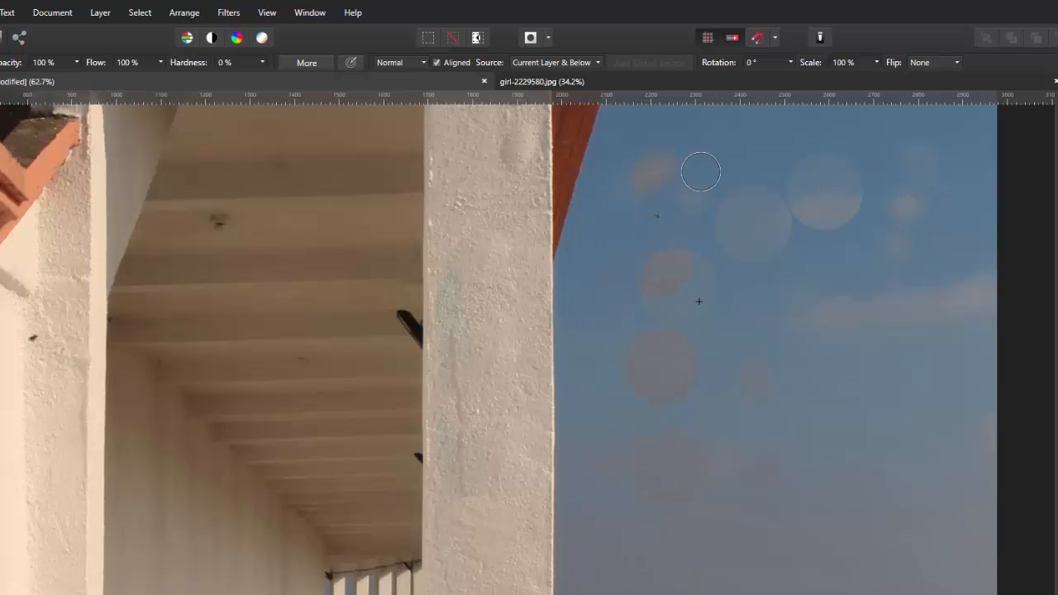
left_click(589, 537)
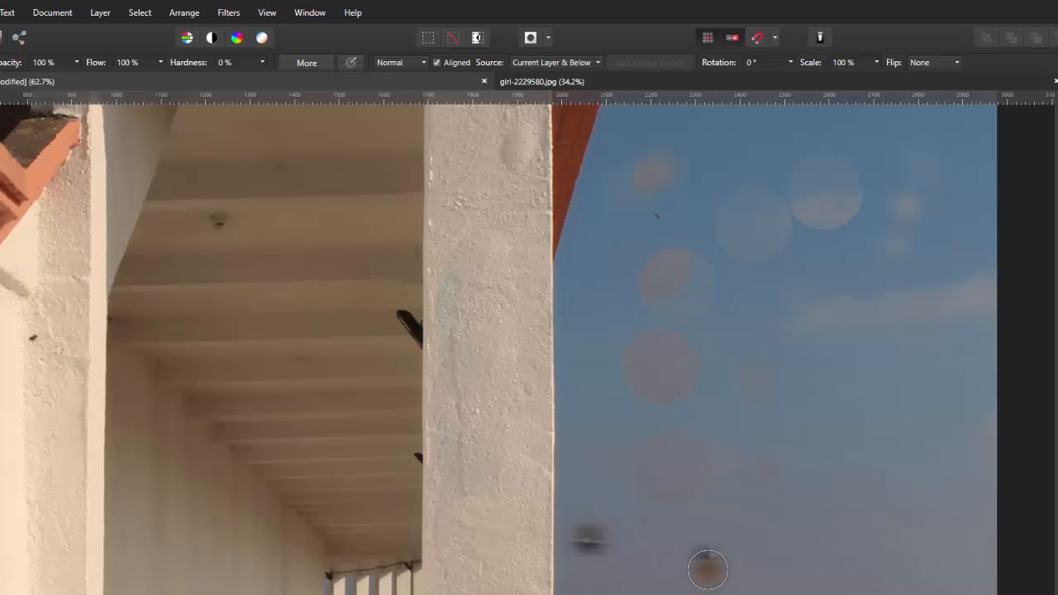
Undo the test dabs across the sky and try a soft clone stroke from a freshly sampled patch of sky
key("ctrl+z")
key("ctrl+z")
key("ctrl+z")
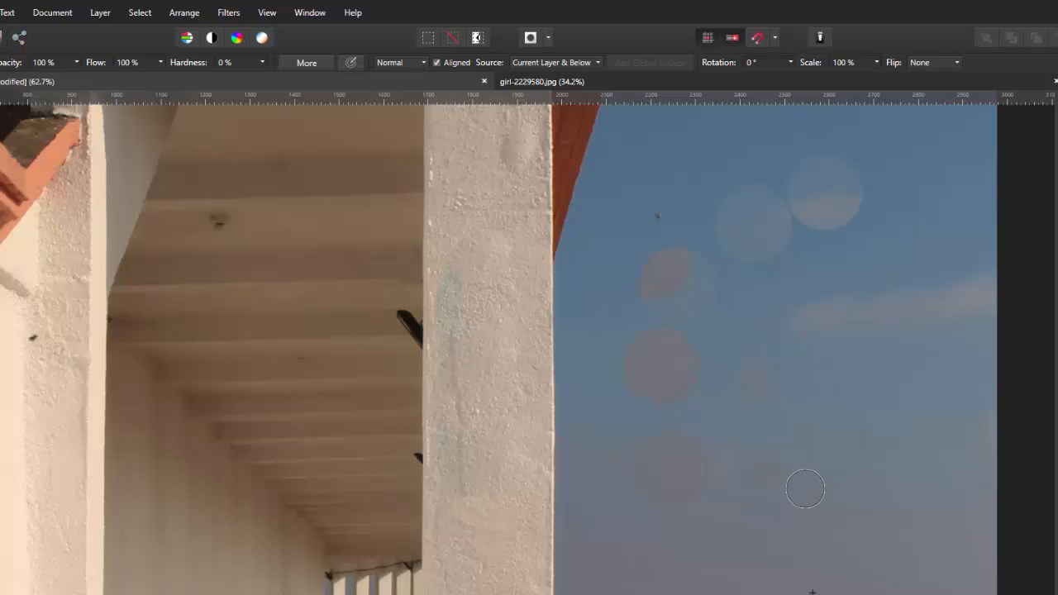
key("ctrl+z")
key("ctrl+z")
key("ctrl+z")
key("ctrl+z")
key("ctrl+z")
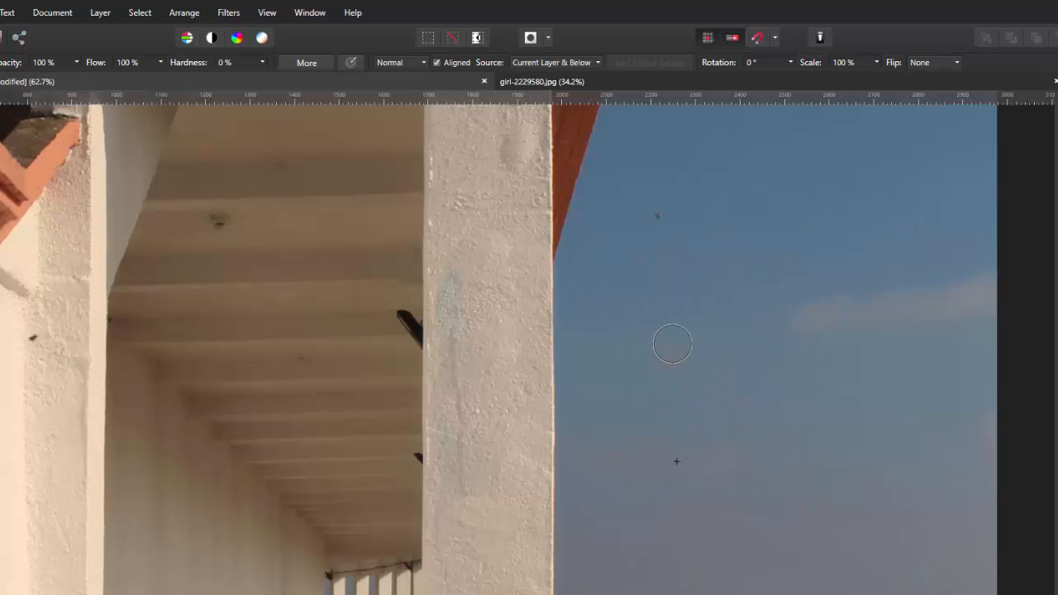
left_click(690, 303, "alt")
mouse_move(747, 213)
left_mouse_down()
mouse_move(865, 172)
mouse_move(833, 200)
mouse_move(790, 184)
mouse_move(742, 197)
mouse_move(787, 209)
mouse_move(739, 200)
mouse_move(826, 159)
mouse_move(690, 156)
mouse_move(691, 224)
mouse_move(704, 227)
mouse_move(699, 171)
mouse_move(719, 163)
mouse_move(754, 239)
mouse_move(770, 238)
mouse_move(794, 195)
mouse_move(716, 254)
left_mouse_up()
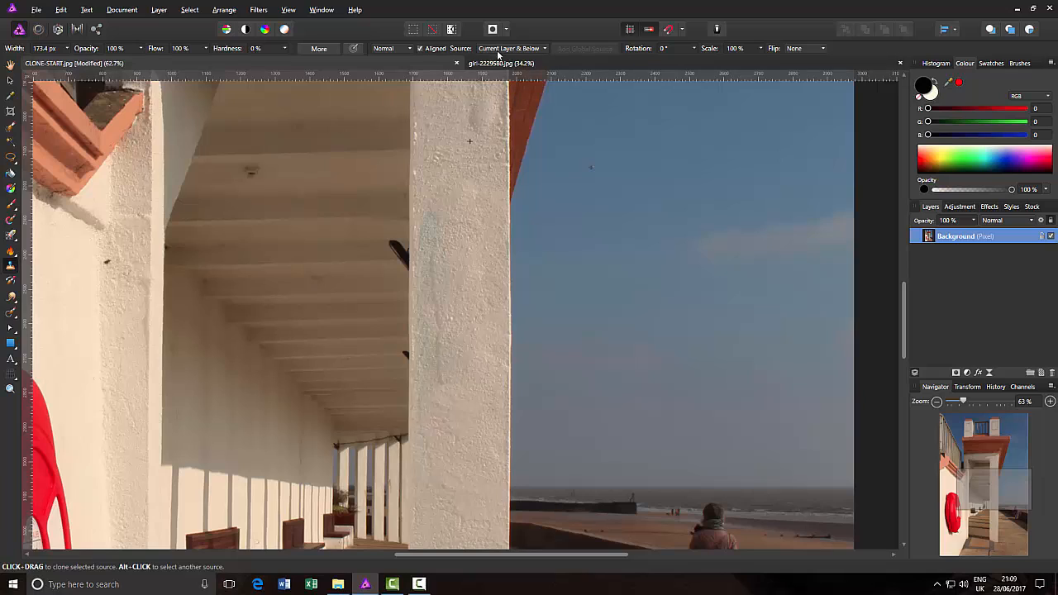
Check the Source options, add a pixel layer, and undo it together with the clone strokes over the pillar stain
left_click(545, 49)
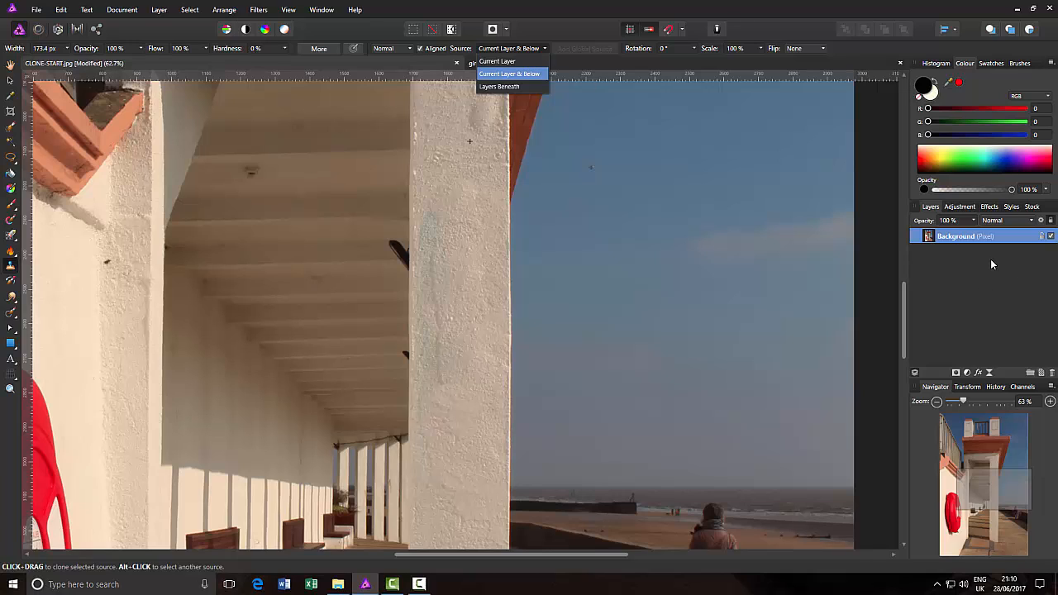
left_click(1041, 372)
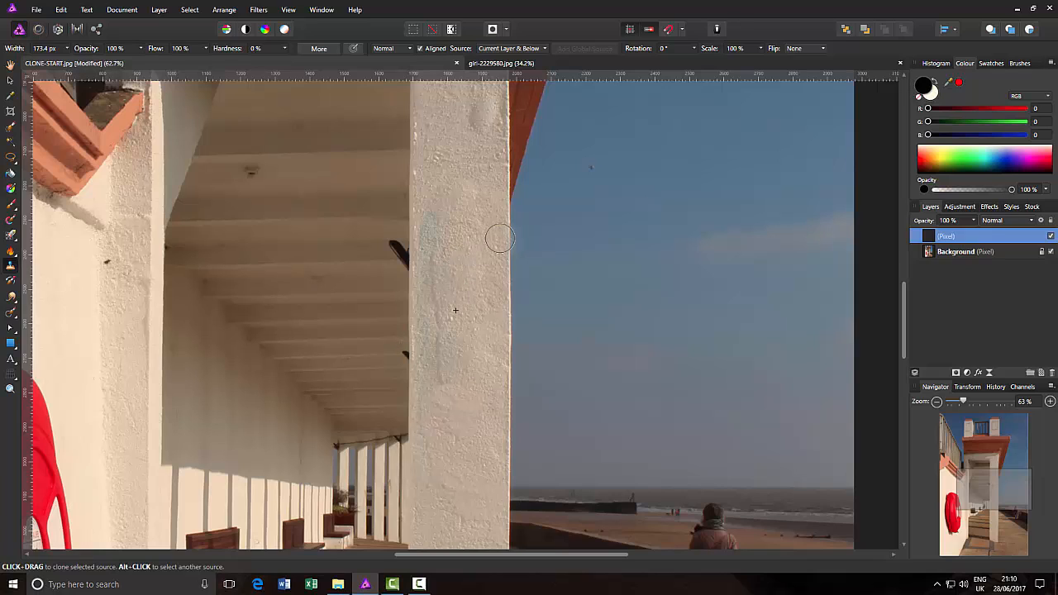
key("ctrl+z")
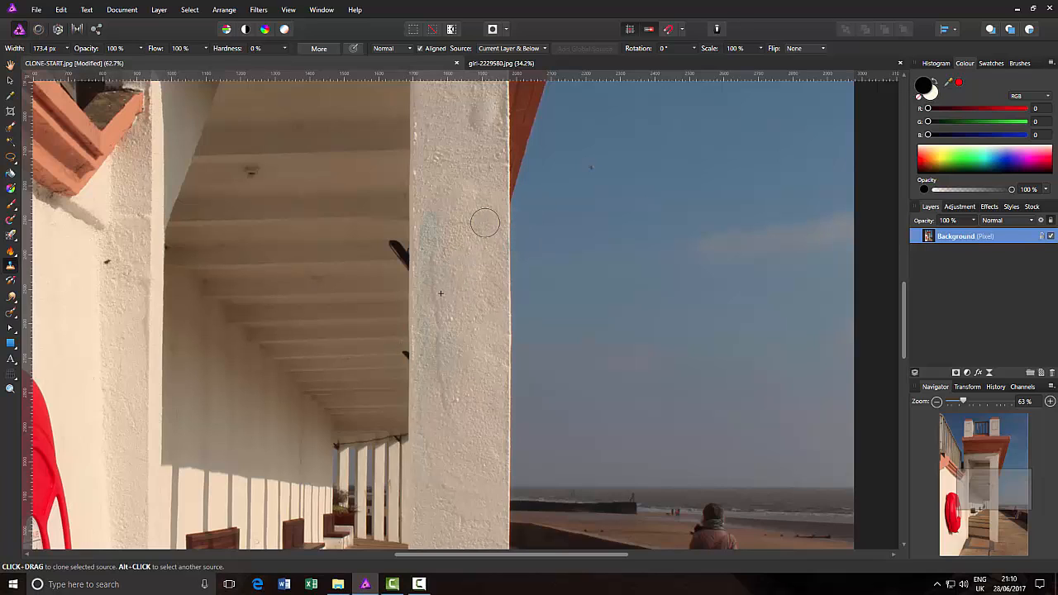
key("ctrl+z")
key("ctrl+z")
key("ctrl+z")
key("ctrl+z")
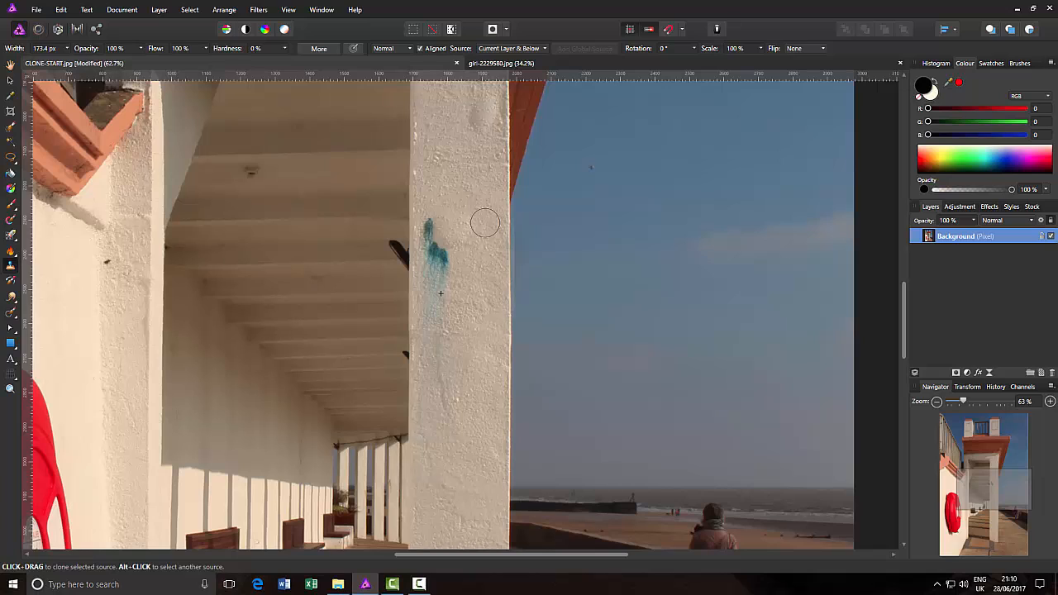
key("ctrl+shift+z")
key("ctrl+z")
Add a new pixel layer above the Background and review the Clone Brush Source options
left_click(1041, 372)
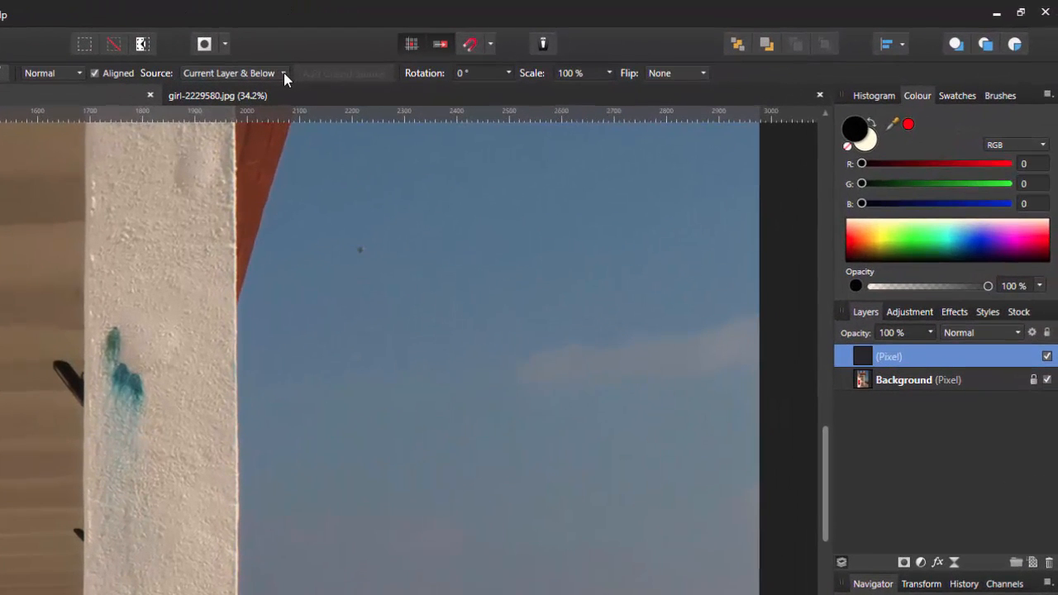
left_click(283, 72)
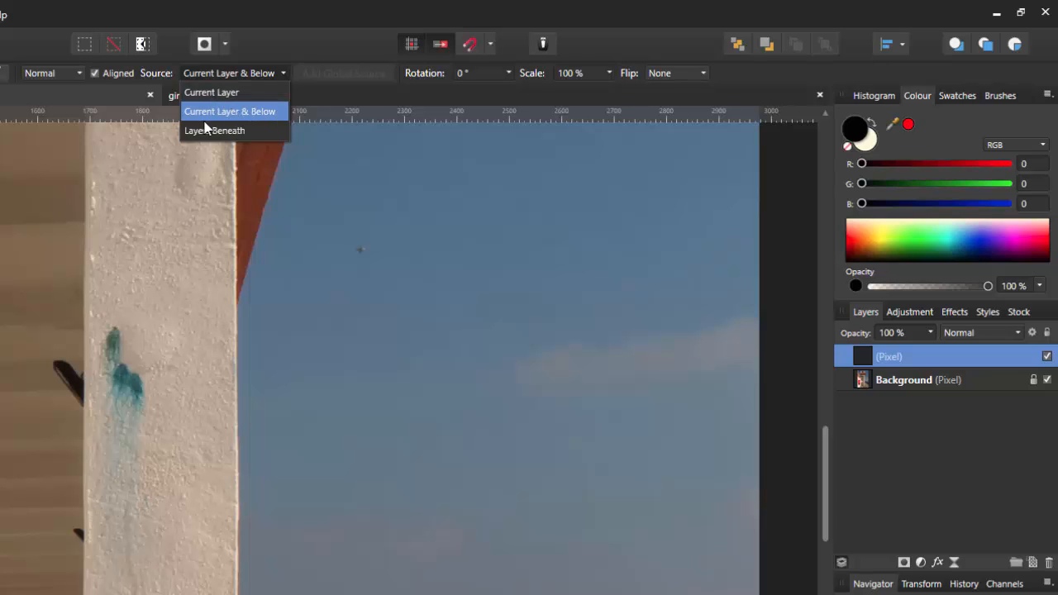
left_click(282, 72)
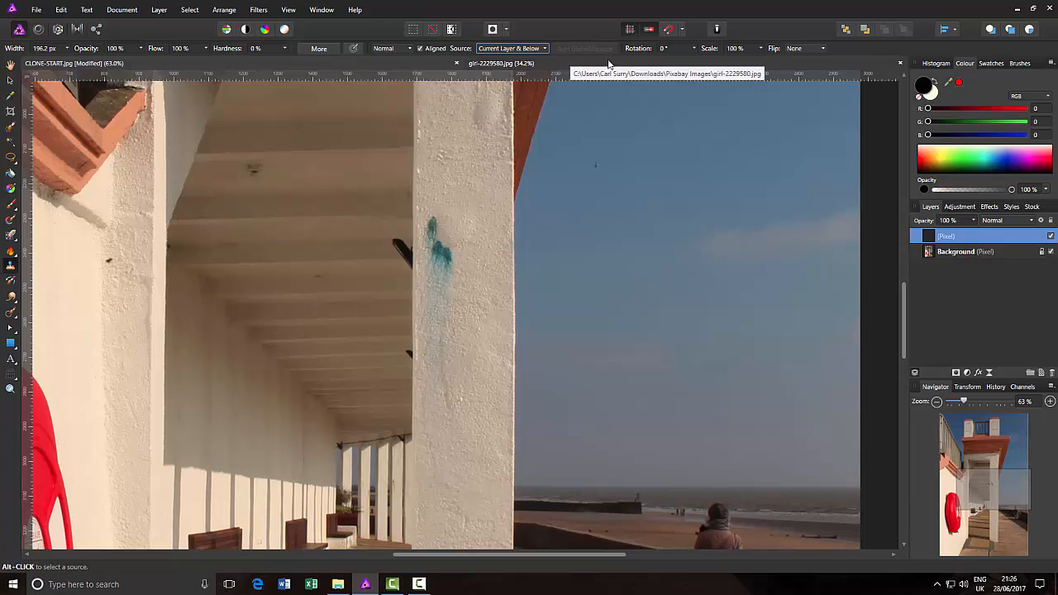
Switch to the girl-2229580.jpg portrait and enlarge the Clone Brush to about 1596 px
left_click(606, 64)
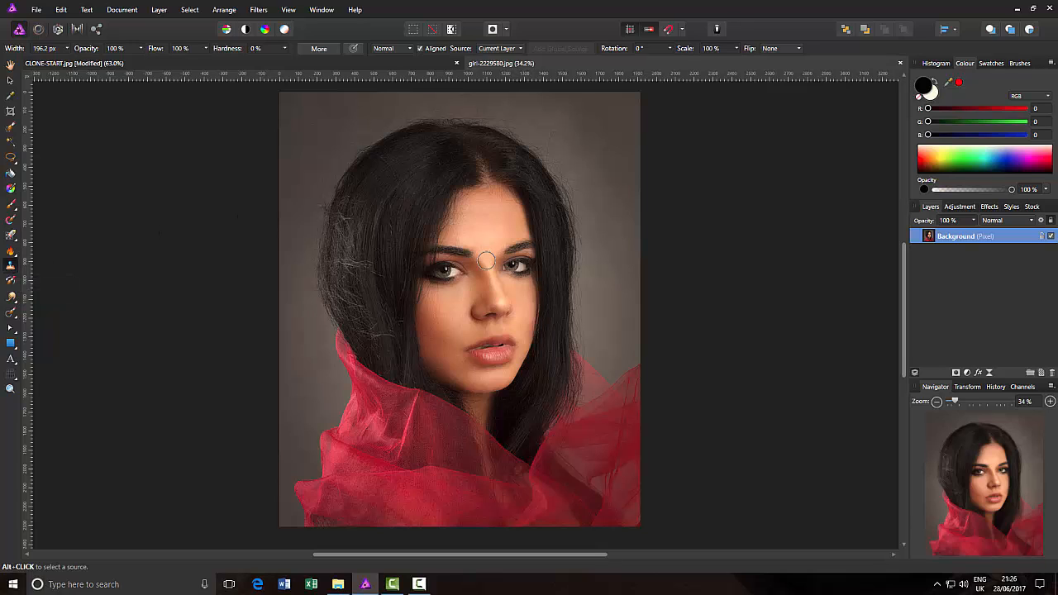
key("bracketright")
key("bracketright")
key("bracketright")
key("bracketright")
key("bracketright")
key("bracketright")
key("bracketright")
key("bracketright")
key("bracketright")
key("bracketright")
key("bracketright")
key("bracketright")
key("bracketright")
key("bracketright")
key("bracketright")
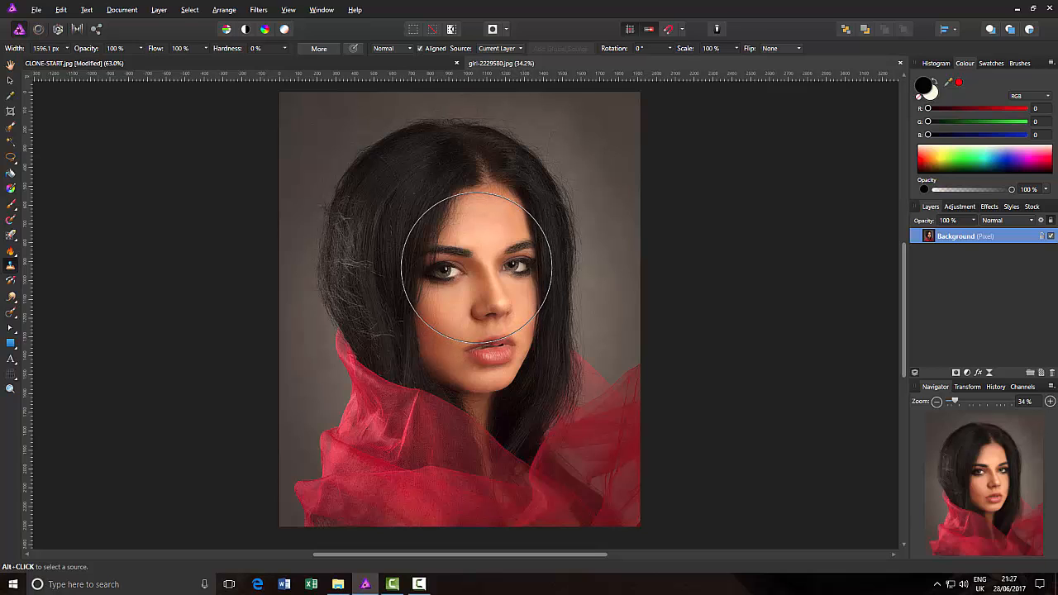
Sample the woman's face between the eyes, test and undo a clone stroke, and add the sample as a global source
left_click(484, 267, "alt")
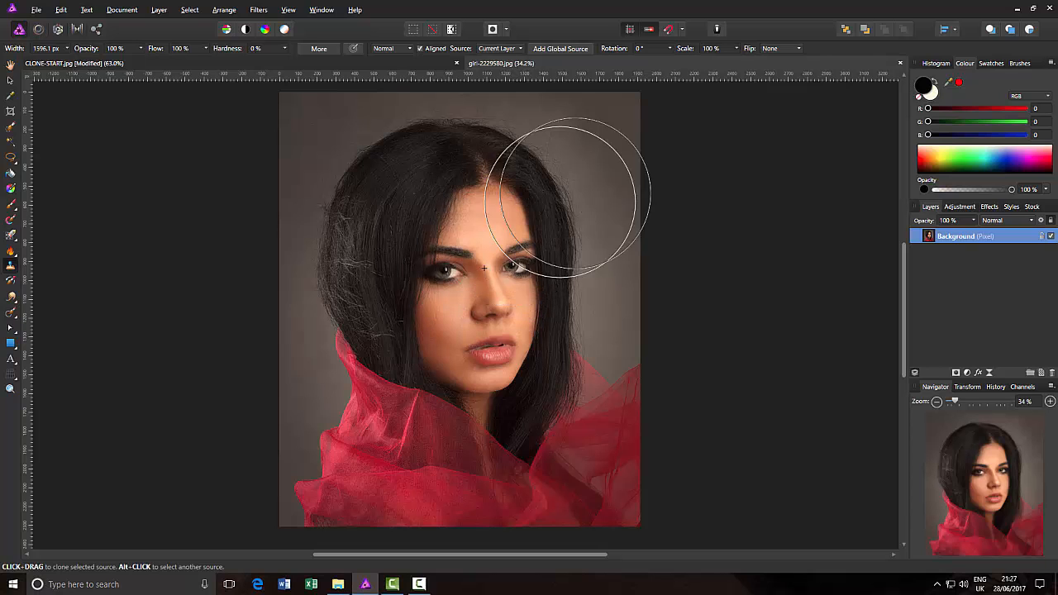
left_click_drag(593, 145, 573, 99)
key("ctrl+z")
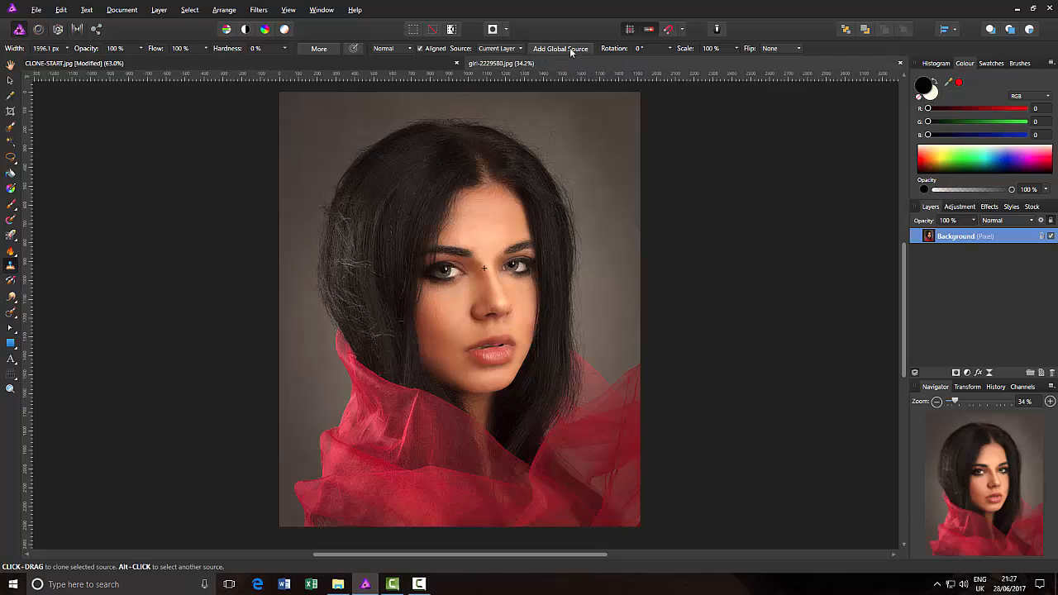
left_click(571, 49)
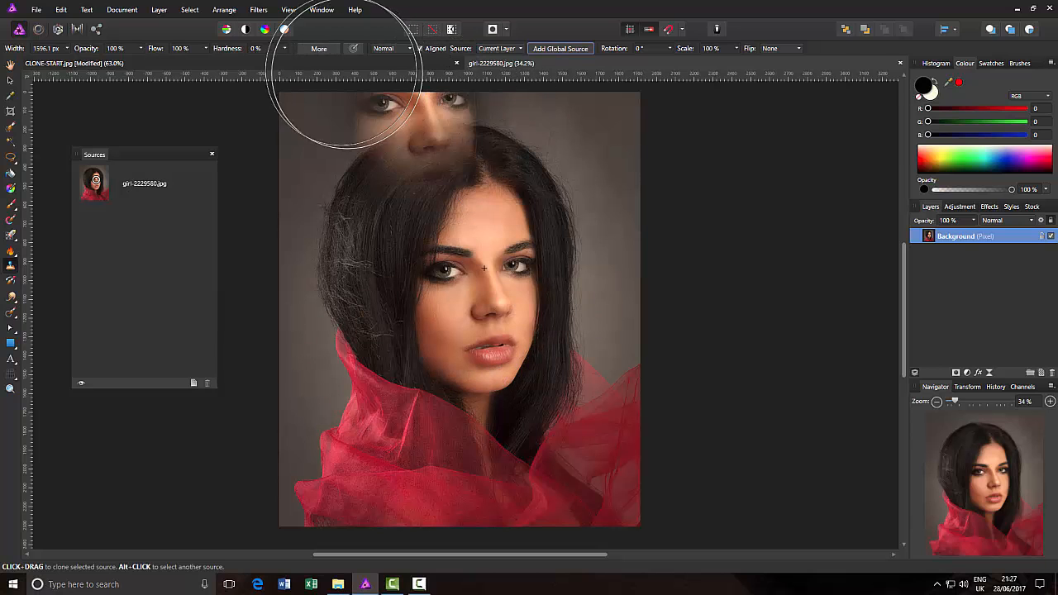
Return to the CLONE-START.jpg photo and set the Clone Brush source to Global
left_click(320, 66)
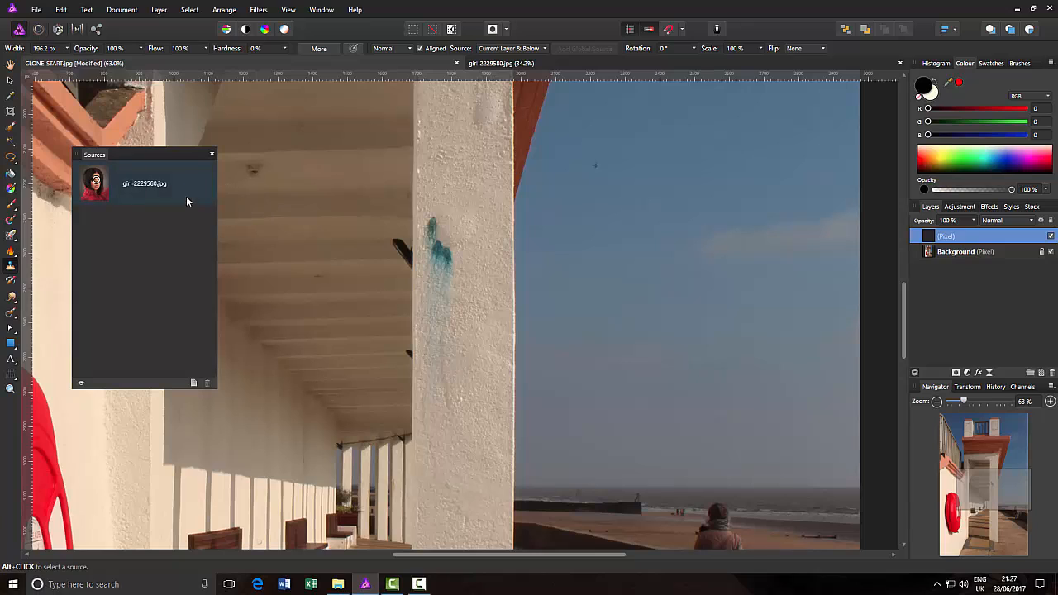
left_click(121, 193)
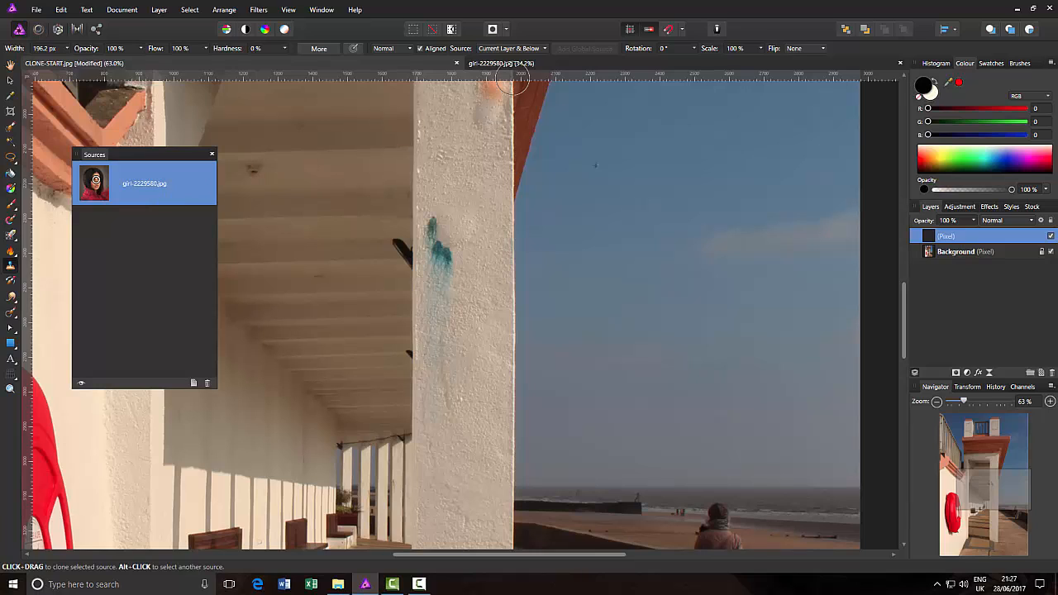
left_click(546, 48)
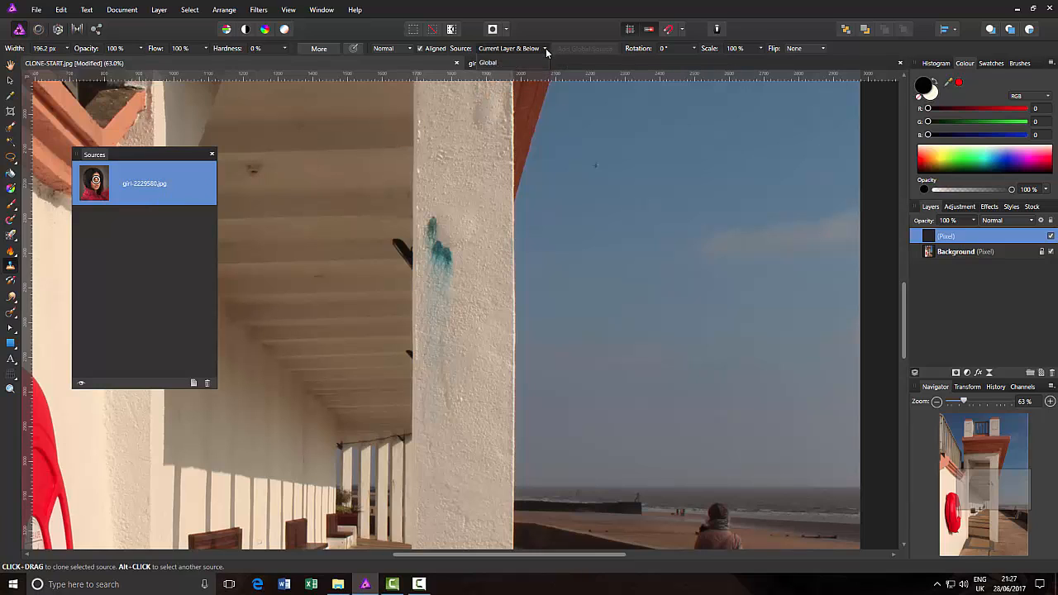
left_click(488, 100)
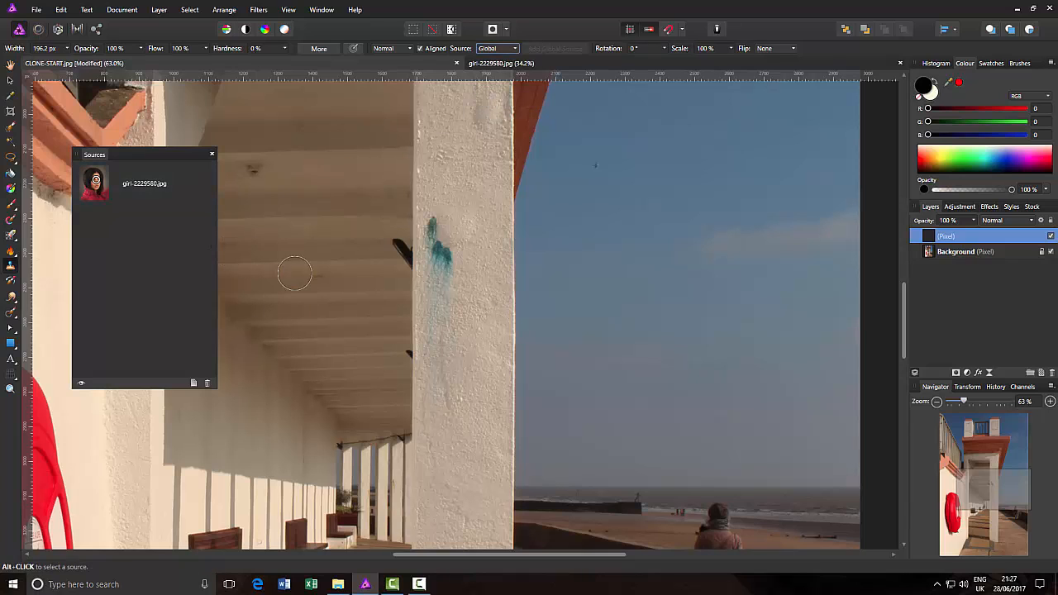
Enlarge the brush to about 1596 px and select girl-2229580.jpg as the active global source
left_click_drag(281, 273, 350, 280)
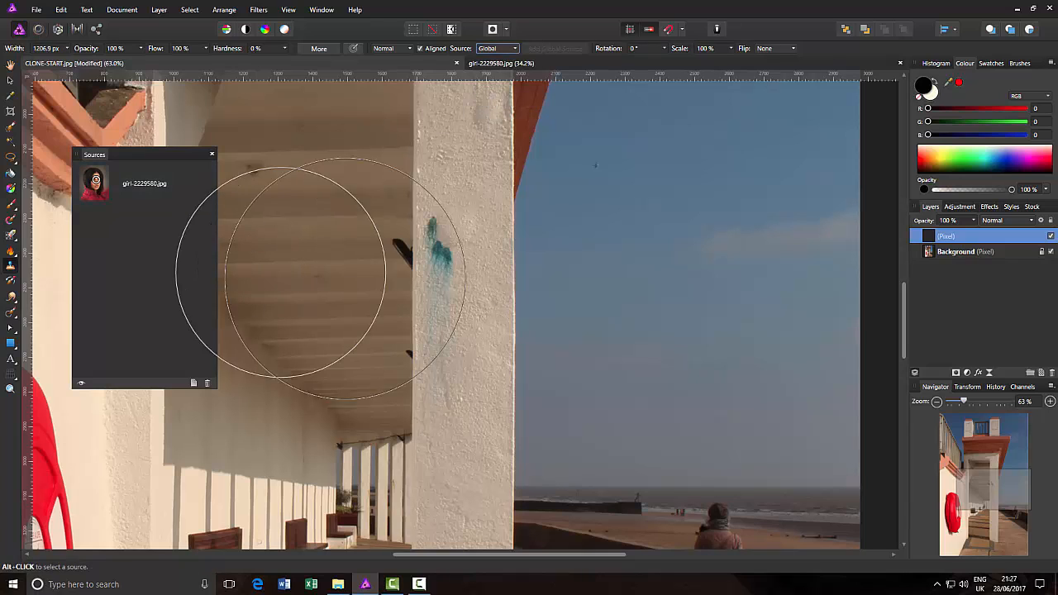
left_click(145, 189)
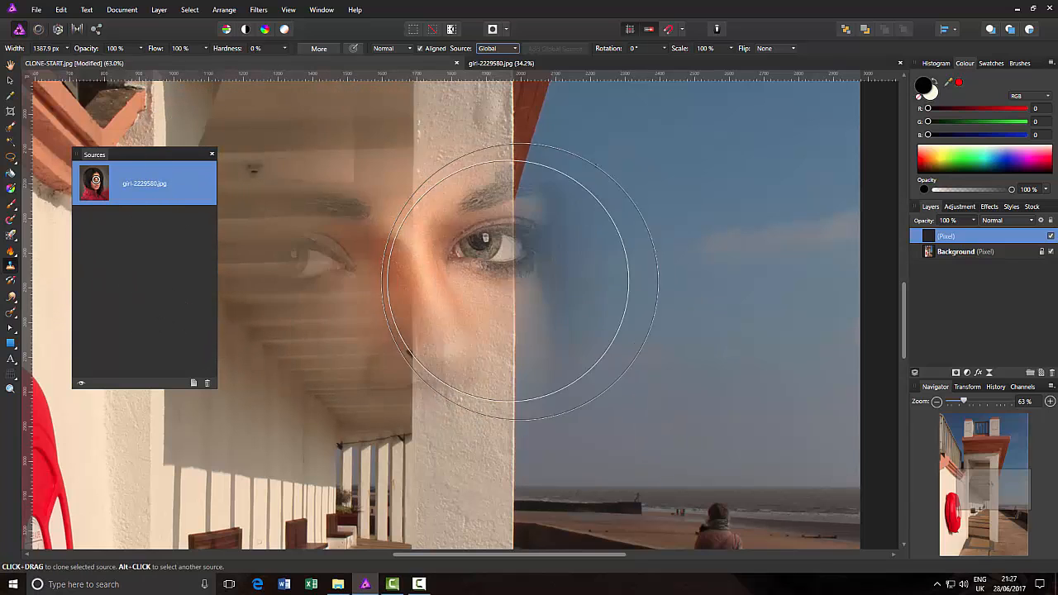
key("bracketright")
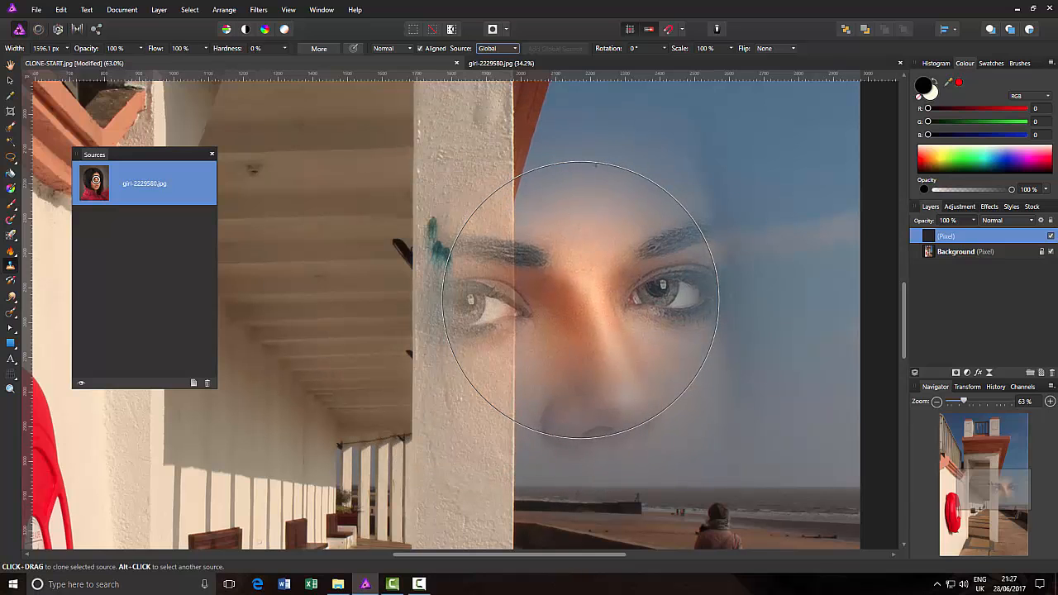
Clone the woman's face and hair onto the pixel layer over the pillar and sky, and move the cloned portrait left across the archway
left_click(581, 300)
key("ctrl+z")
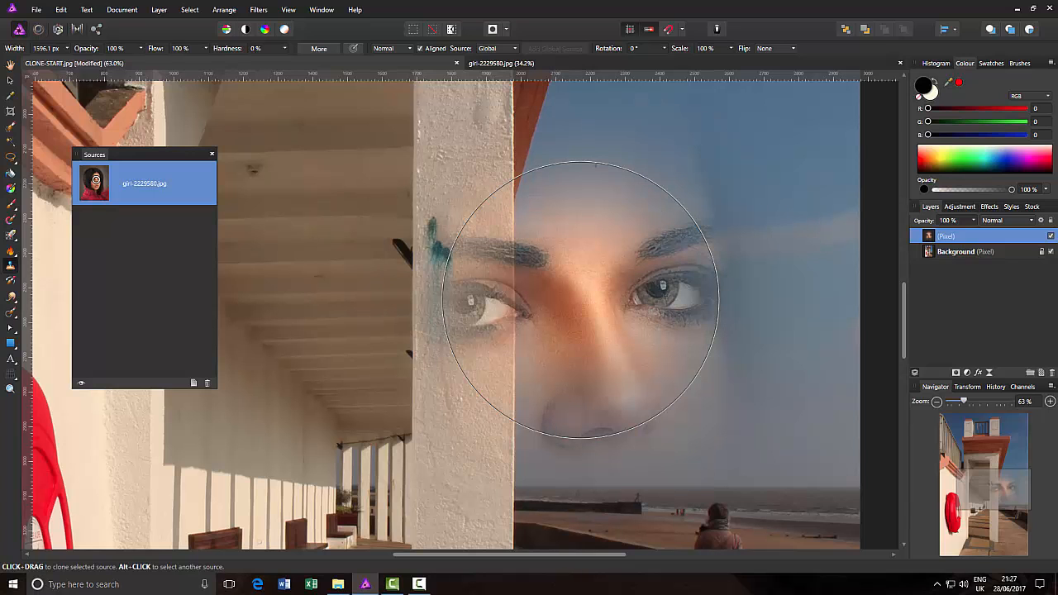
scroll(581, 300, "down", 5)
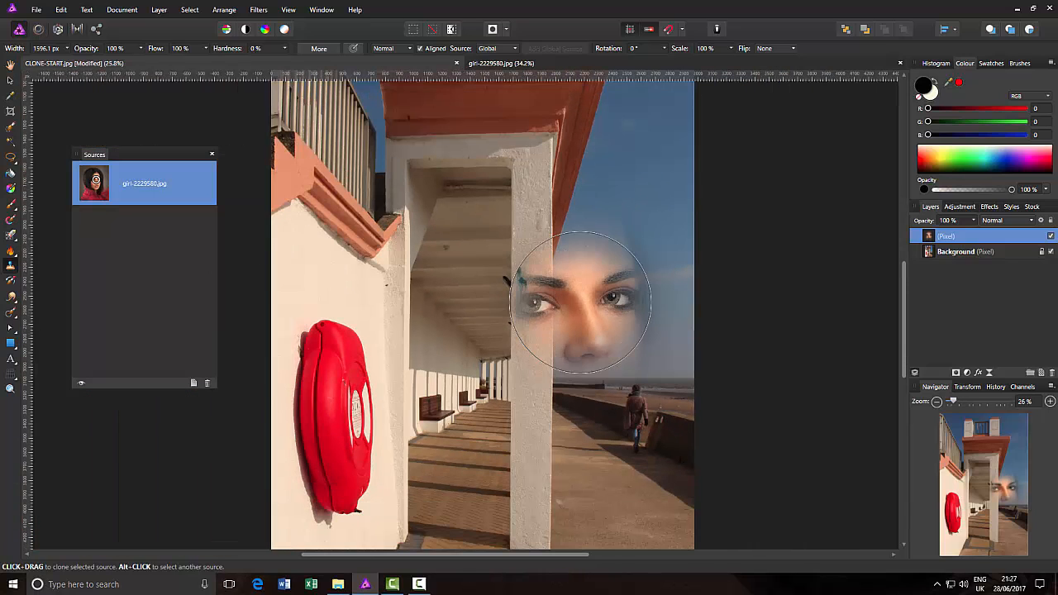
mouse_move(537, 340)
left_mouse_down()
mouse_move(566, 314)
mouse_move(548, 292)
mouse_move(553, 330)
mouse_move(587, 310)
mouse_move(579, 257)
mouse_move(526, 252)
mouse_move(492, 318)
mouse_move(512, 352)
mouse_move(560, 351)
mouse_move(594, 304)
mouse_move(577, 238)
mouse_move(552, 222)
mouse_move(478, 264)
mouse_move(465, 321)
mouse_move(494, 370)
mouse_move(534, 392)
mouse_move(578, 390)
mouse_move(591, 364)
mouse_move(589, 314)
mouse_move(577, 278)
mouse_move(542, 253)
mouse_move(589, 229)
mouse_move(573, 213)
mouse_move(536, 209)
mouse_move(486, 245)
mouse_move(544, 203)
mouse_move(535, 196)
mouse_move(483, 219)
mouse_move(459, 270)
mouse_move(453, 354)
mouse_move(483, 416)
mouse_move(525, 427)
mouse_move(546, 417)
mouse_move(598, 331)
mouse_move(584, 396)
mouse_move(550, 420)
mouse_move(576, 407)
mouse_move(602, 351)
mouse_move(601, 311)
mouse_move(593, 389)
mouse_move(571, 421)
mouse_move(591, 340)
mouse_move(575, 242)
mouse_move(551, 194)
mouse_move(498, 191)
mouse_move(465, 234)
mouse_move(481, 206)
mouse_move(548, 181)
mouse_move(592, 190)
mouse_move(616, 228)
mouse_move(620, 280)
mouse_move(602, 388)
mouse_move(618, 341)
mouse_move(579, 417)
mouse_move(599, 330)
mouse_move(552, 213)
mouse_move(517, 193)
mouse_move(444, 263)
mouse_move(454, 338)
mouse_move(538, 370)
mouse_move(496, 386)
mouse_move(448, 331)
mouse_move(494, 293)
mouse_move(619, 323)
mouse_move(520, 194)
mouse_move(524, 347)
mouse_move(474, 306)
mouse_move(625, 306)
mouse_move(567, 331)
mouse_move(500, 189)
mouse_move(581, 323)
left_mouse_up()
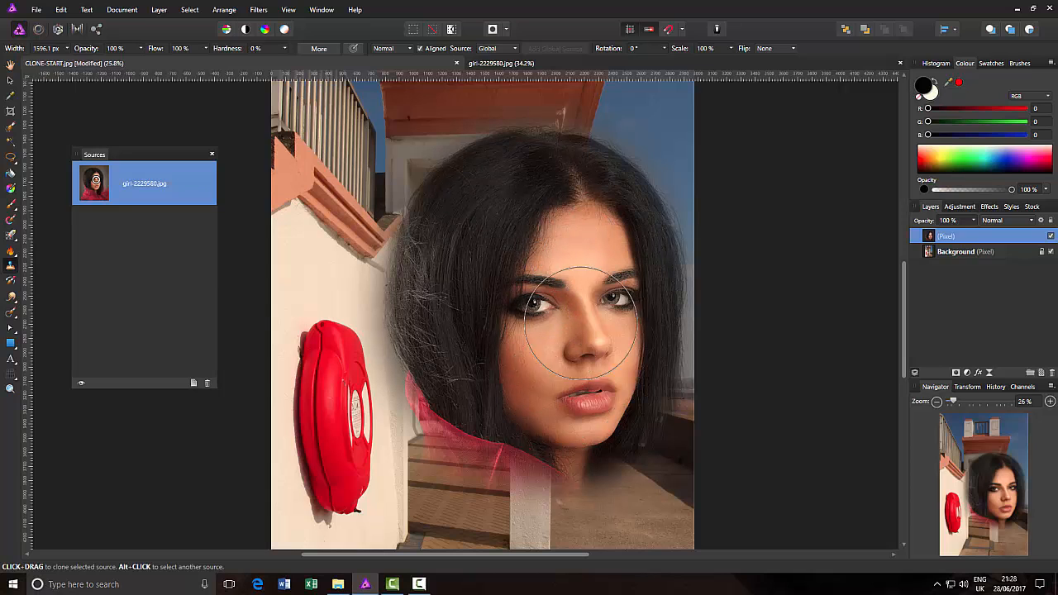
left_click(9, 80)
left_click_drag(532, 322, 440, 341)
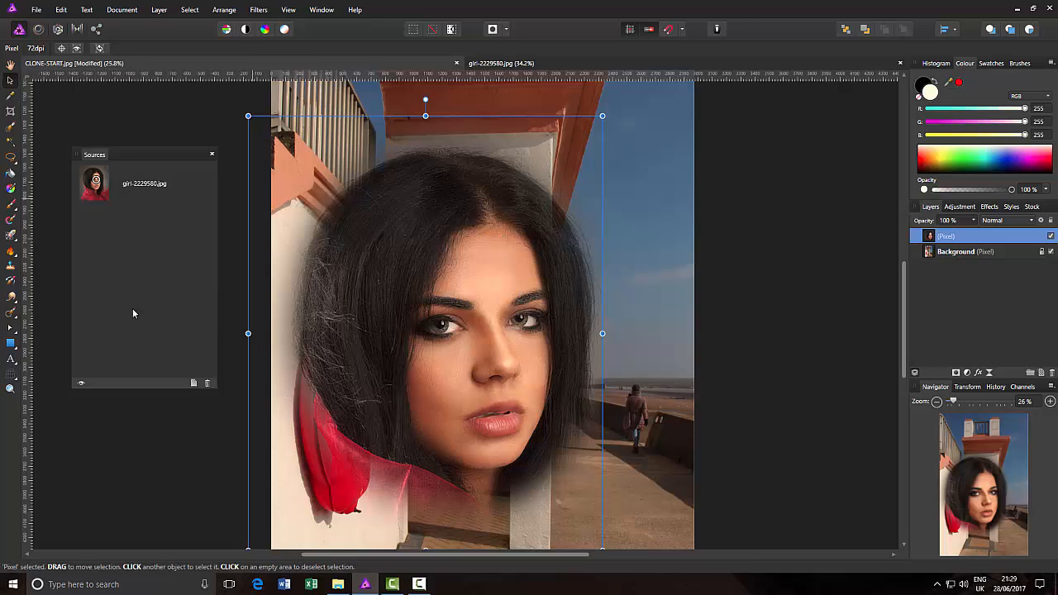
Delete the girl-2229580.jpg global source and close the list of sources
left_click(126, 187)
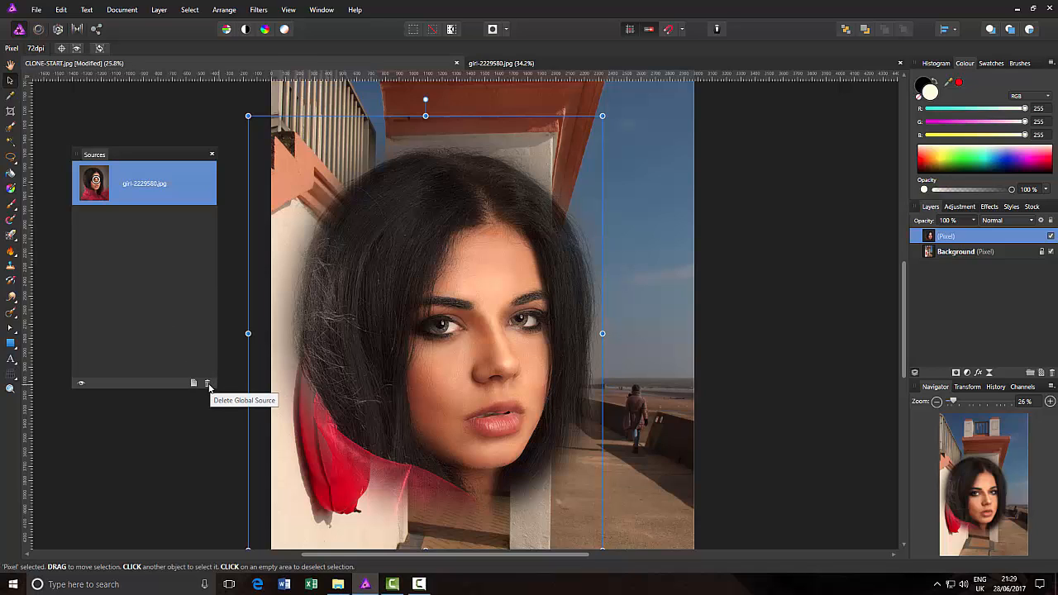
left_click(207, 384)
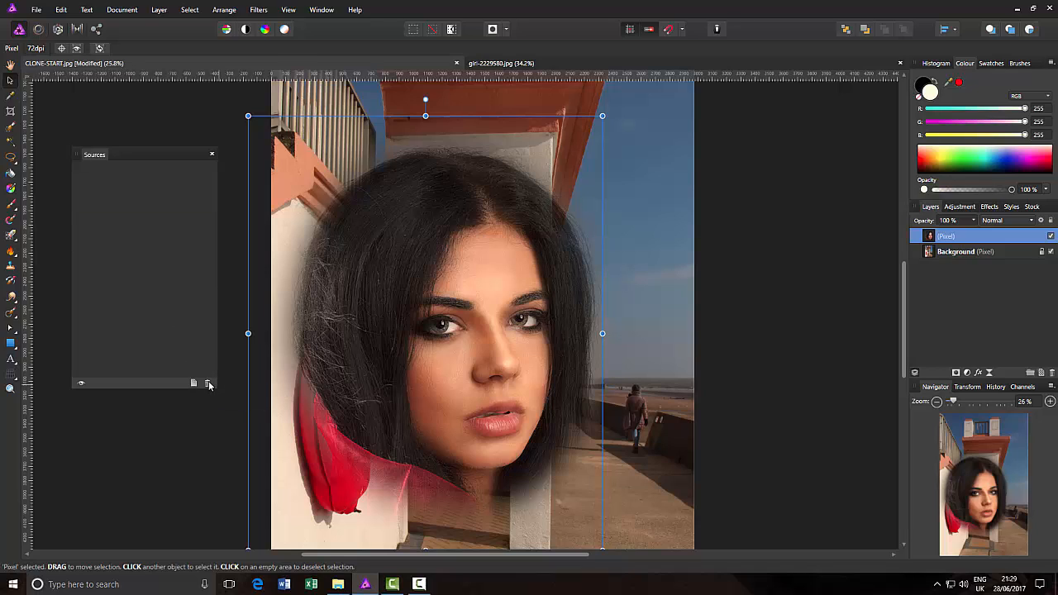
left_click(212, 155)
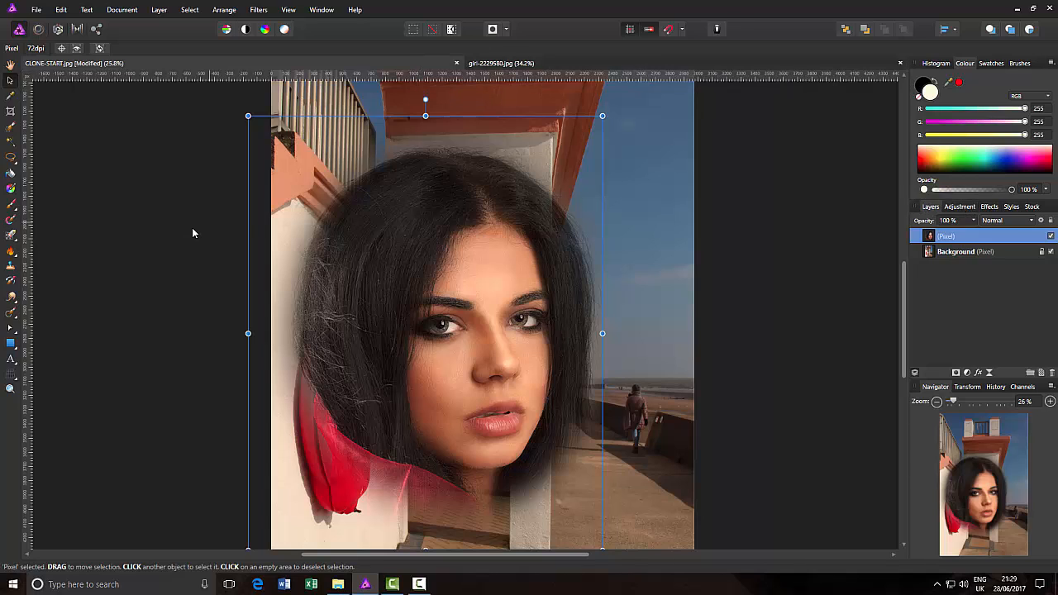
Switch to girl-2229580.jpg with the Clone Brush and shrink the brush to about 361 px, undoing a test stroke on the face
left_click(10, 267)
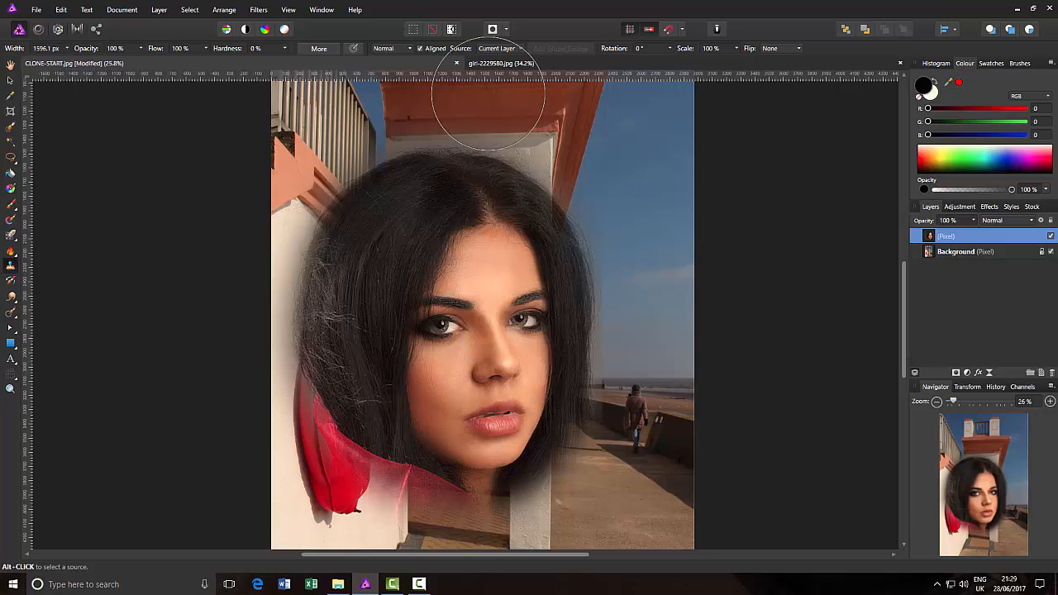
left_click(719, 64)
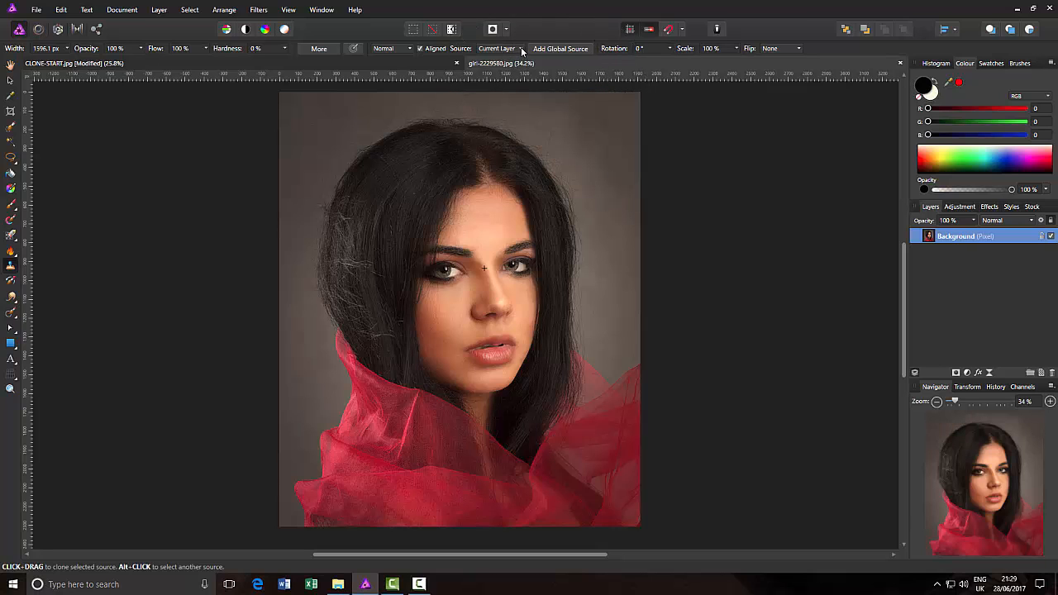
mouse_move(484, 342)
left_mouse_down()
mouse_move(475, 380)
mouse_move(574, 354)
mouse_move(431, 289)
mouse_move(438, 318)
mouse_move(443, 309)
left_mouse_up()
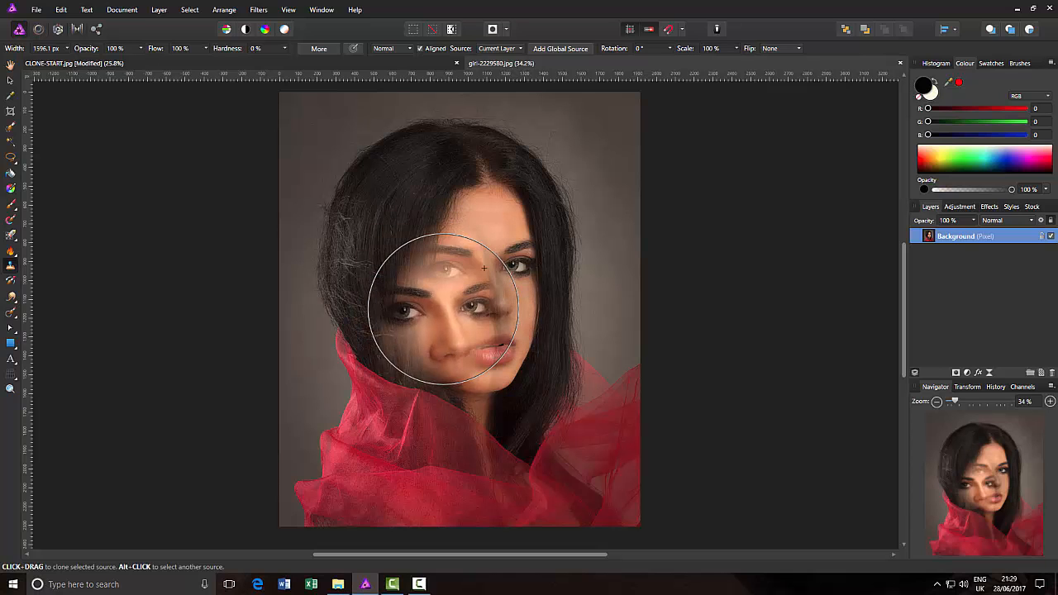
key("bracketleft")
key("bracketleft")
key("bracketleft")
key("bracketleft")
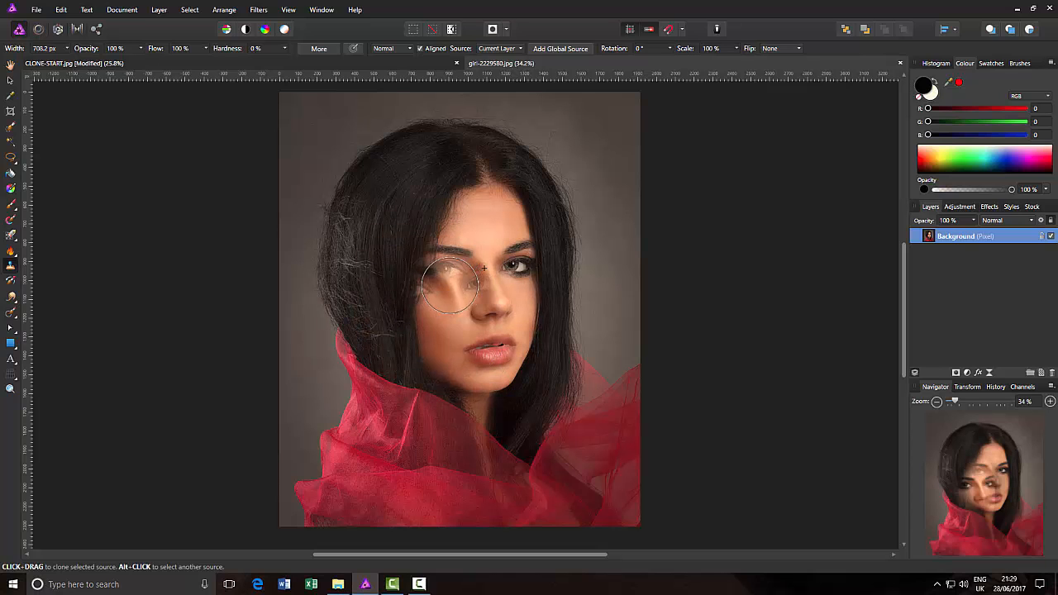
key("bracketleft")
key("bracketleft")
key("bracketleft")
key("ctrl+z")
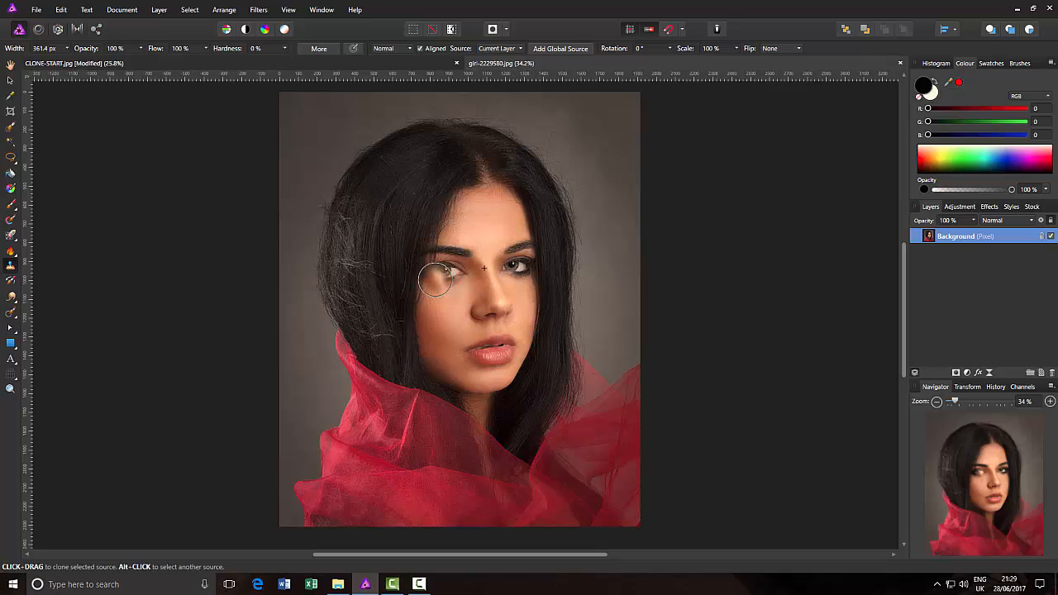
Enlarge the clone brush to about 727 px and undo the last test stroke
key("bracketright")
key("bracketright")
key("bracketright")
key("bracketright")
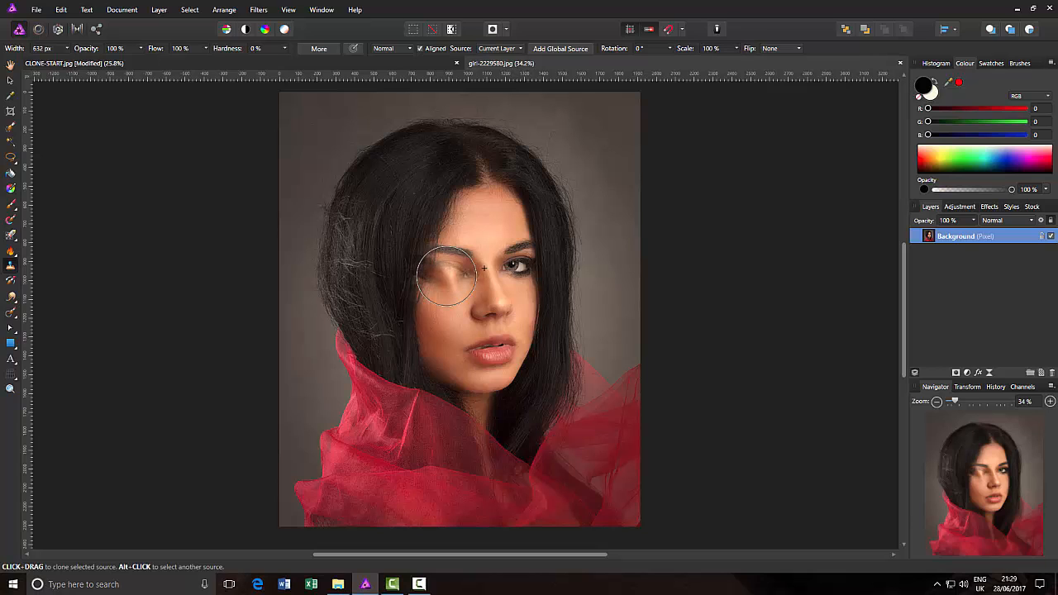
key("bracketright")
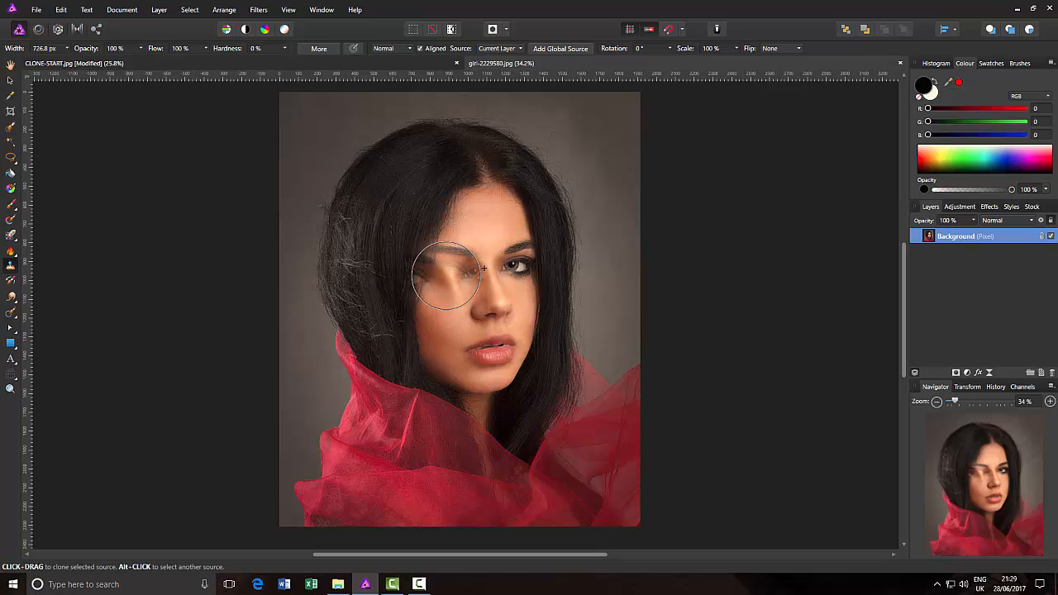
key("ctrl+z")
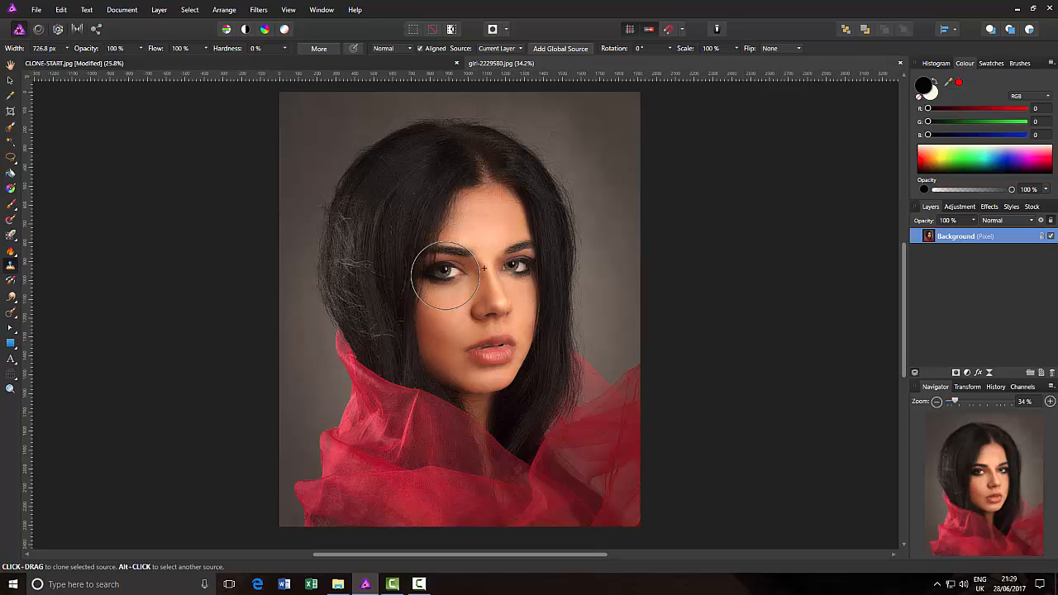
Sample the woman's eye as the clone source and add a new pixel layer above the Background
left_click(447, 274, "alt")
key("alt")
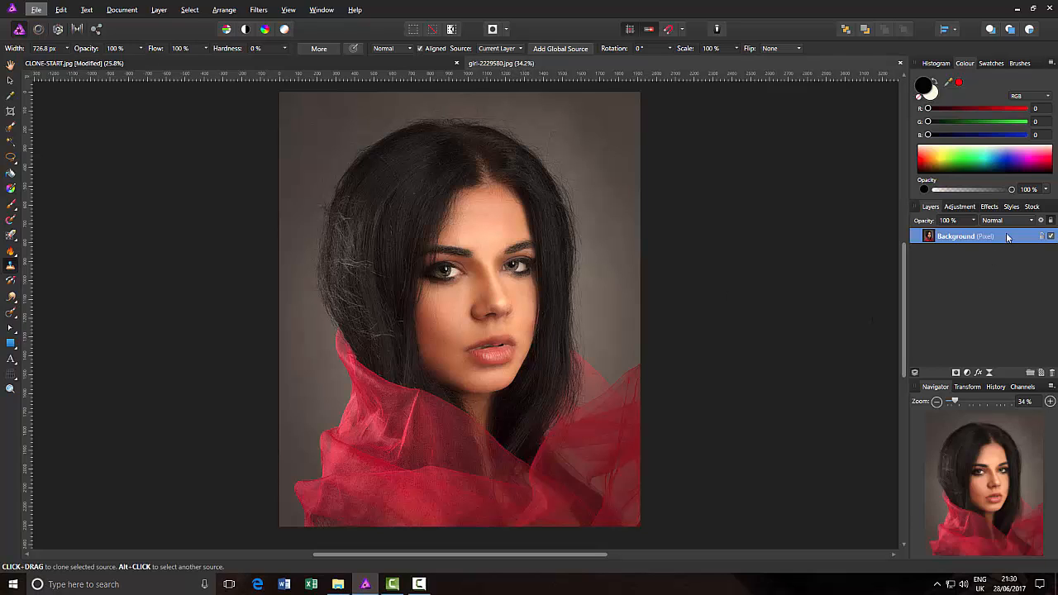
left_click(1042, 371)
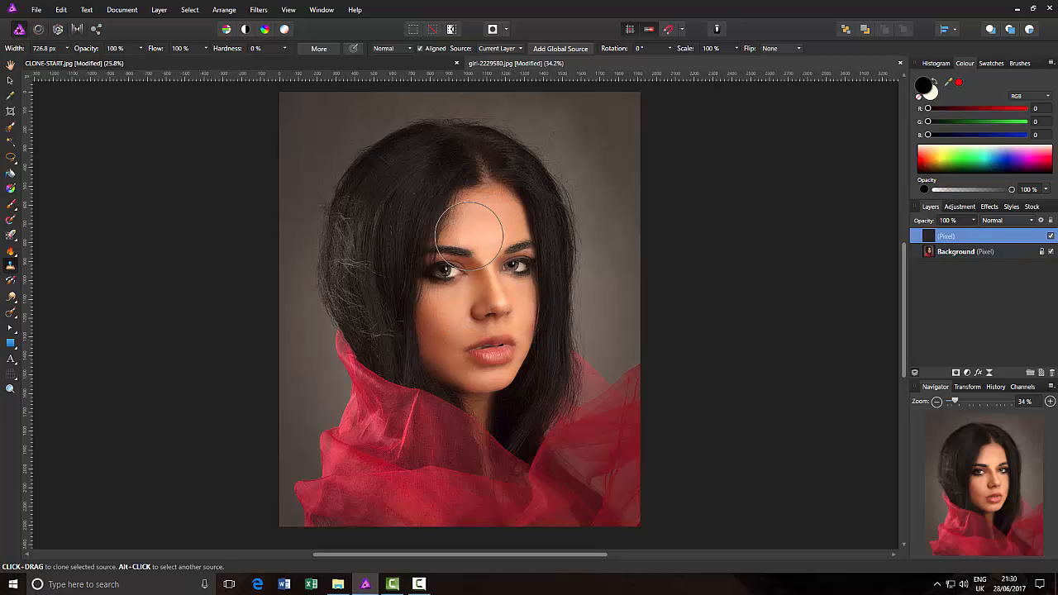
Set the clone source to Current Layer & Below, test cloning the eye onto the forehead, and undo the stroke
left_click(518, 49)
left_click(509, 73)
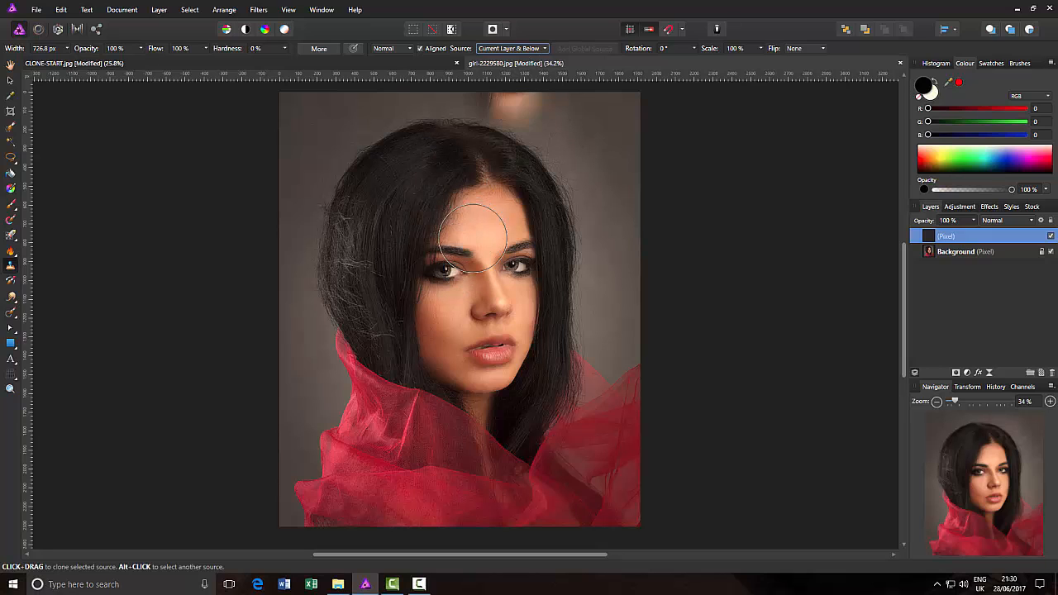
left_click_drag(464, 229, 486, 222)
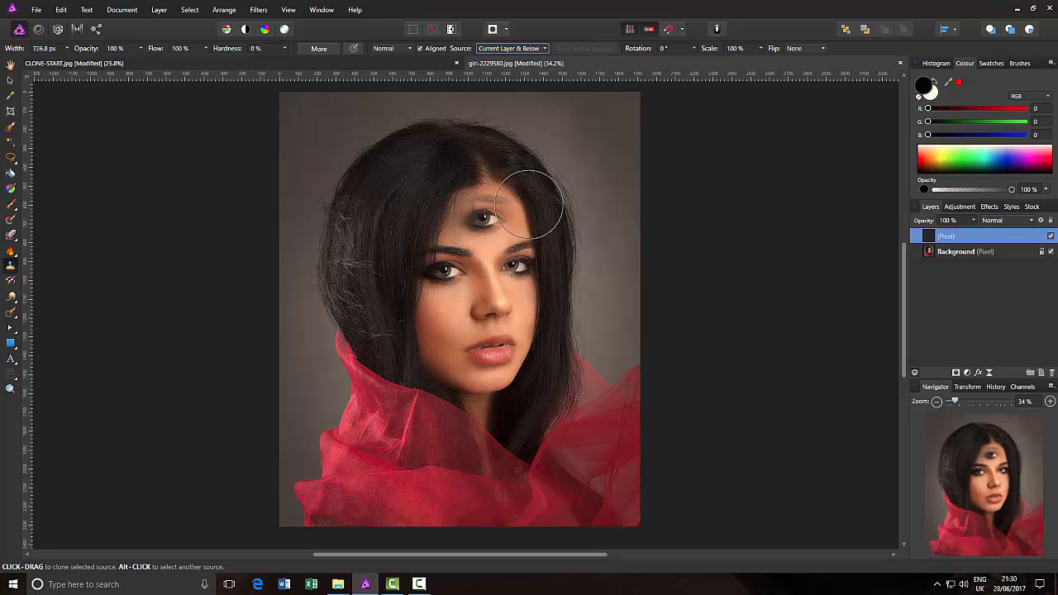
key("ctrl+z")
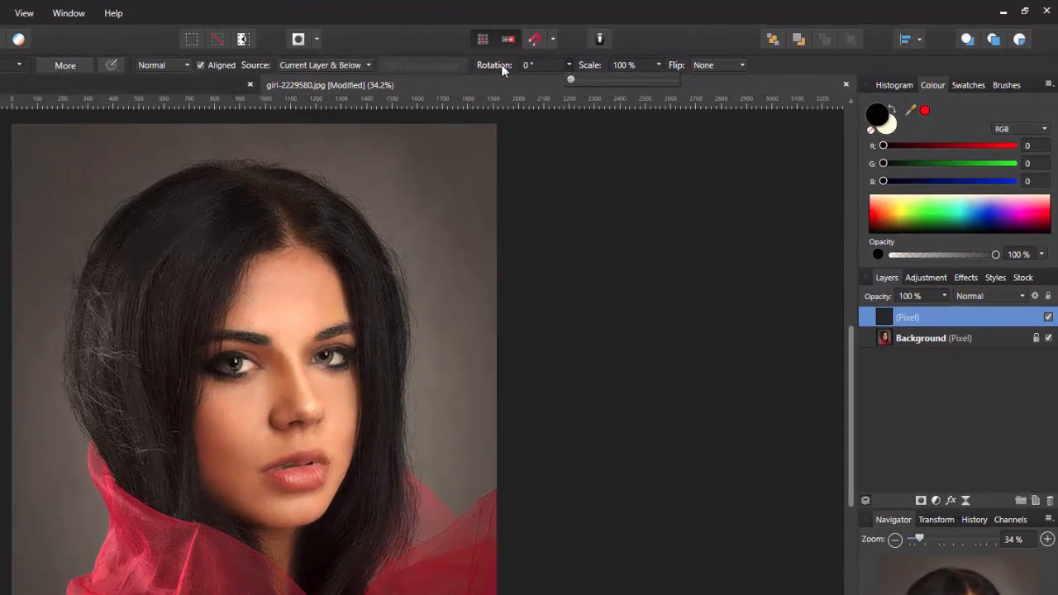
Set the clone rotation to 138.3° and clone the sampled eye, rotated, onto the woman's forehead
left_click(569, 65)
left_click_drag(573, 80, 610, 85)
left_click(307, 281, "alt")
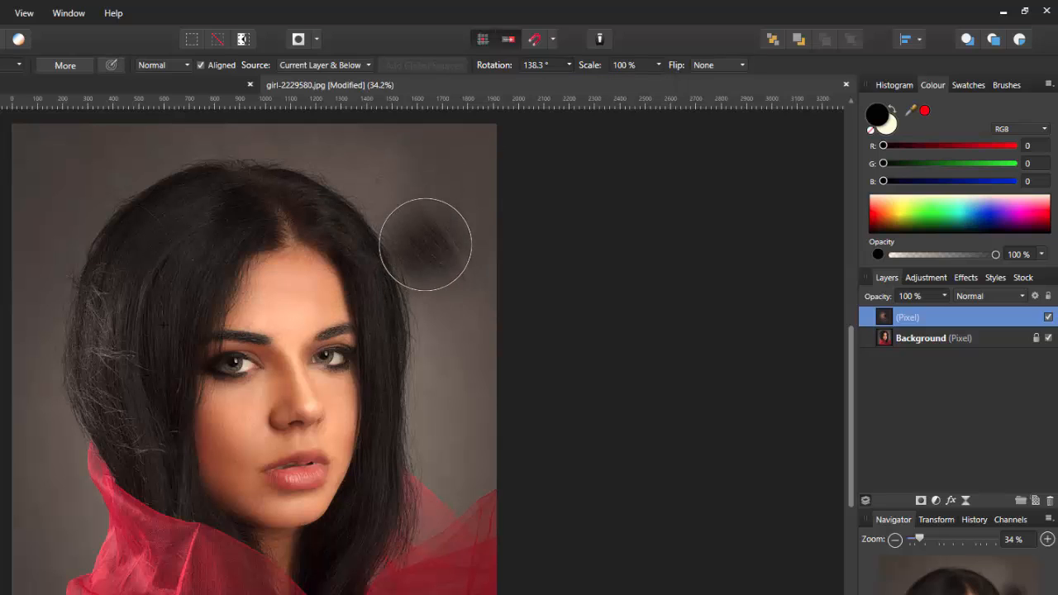
left_click(272, 299)
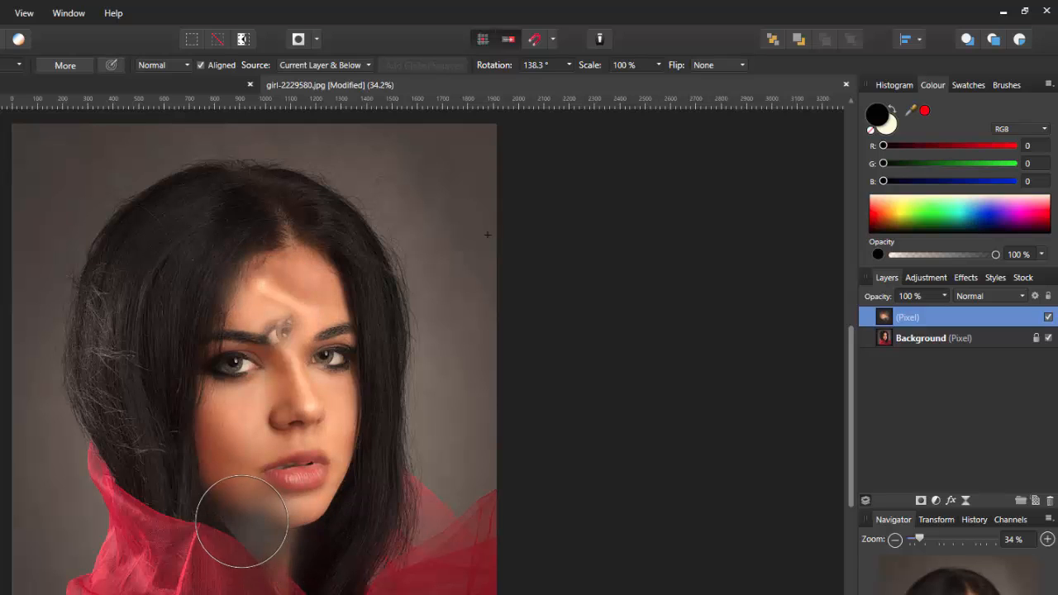
left_click(276, 313)
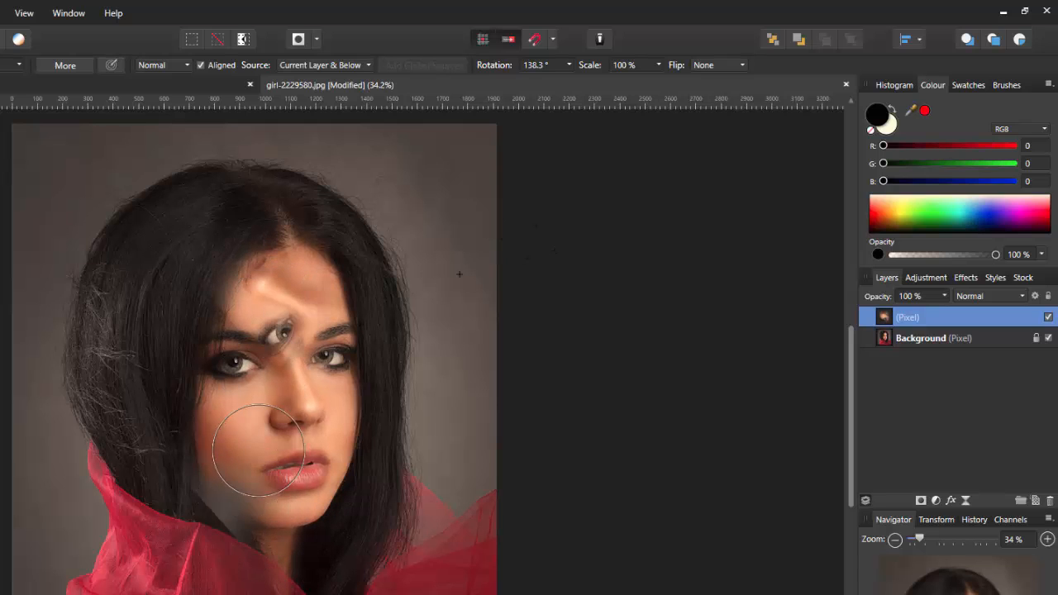
left_click(225, 369)
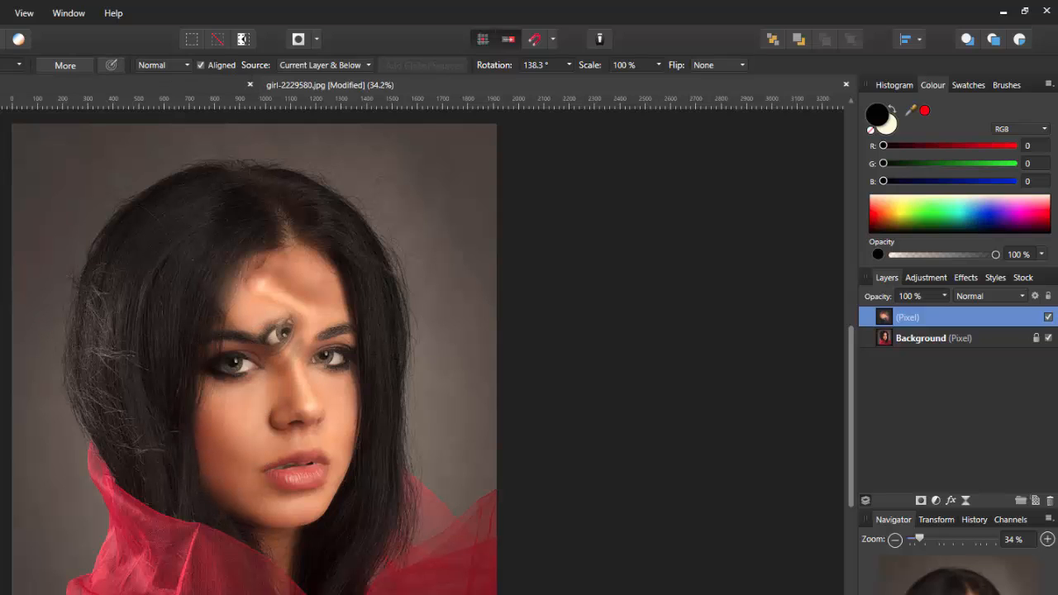
Reset the clone rotation to 0° and undo the test strokes on the pixel layer
left_click(569, 66)
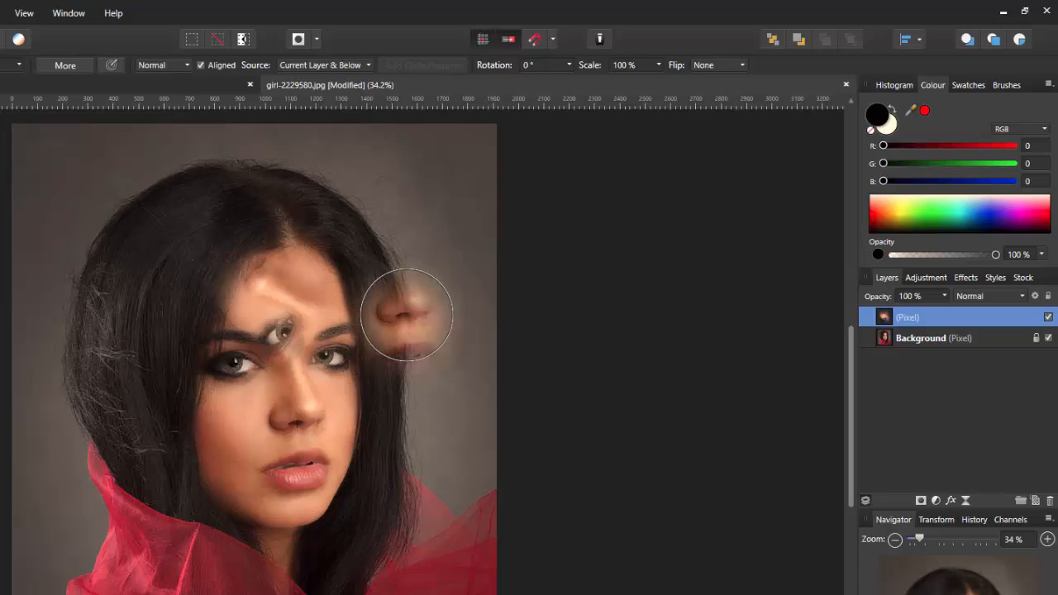
key("ctrl+z")
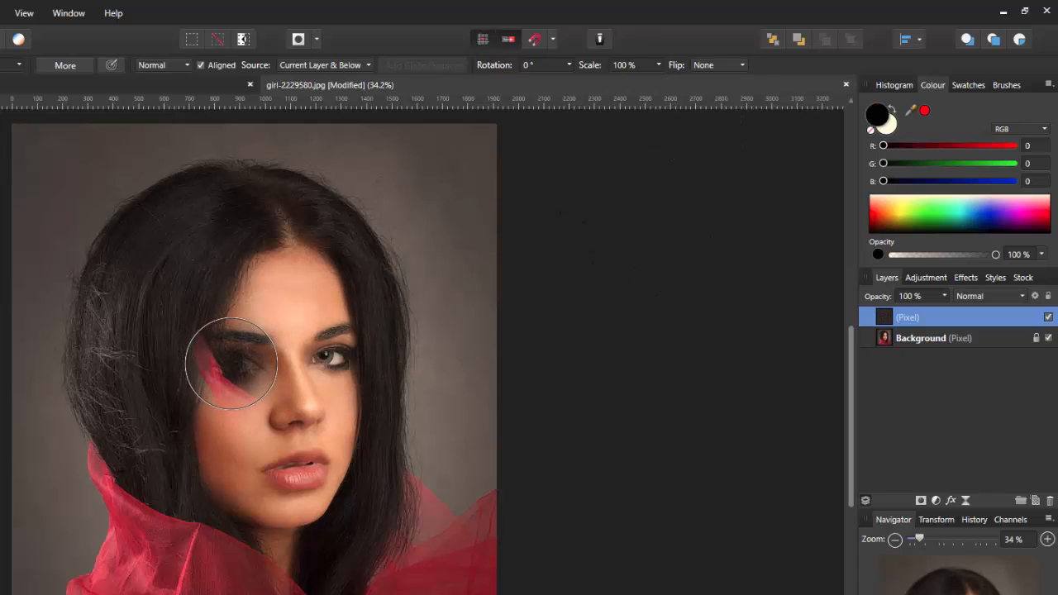
Resample the eye, set the clone scale to 305 %, and clone the enlarged eye onto the woman's forehead
key("alt")
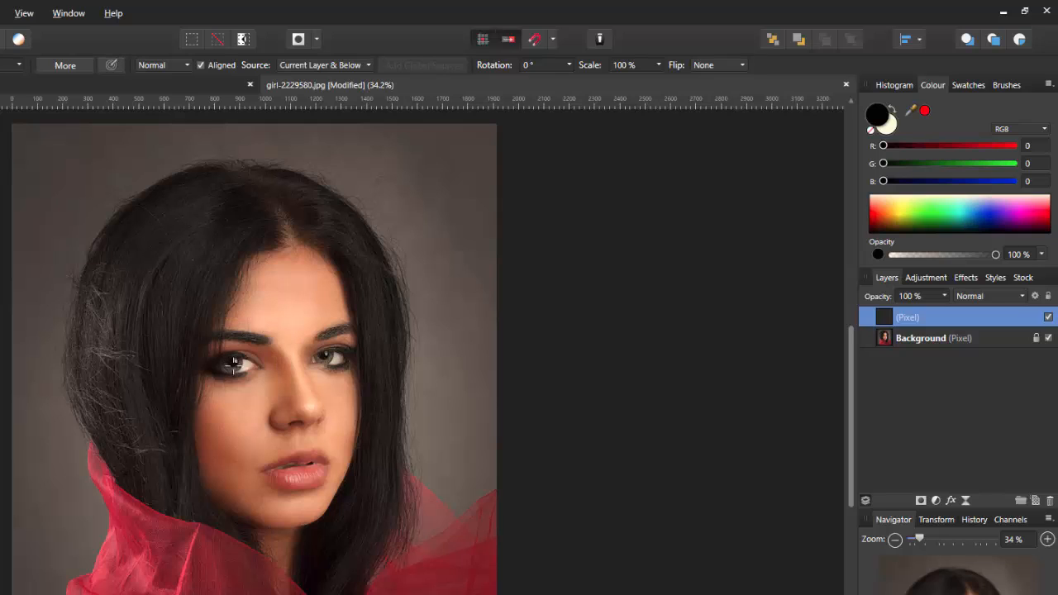
left_click(234, 364, "alt")
left_click(658, 64)
left_click_drag(660, 81, 681, 84)
left_click_drag(285, 312, 284, 307)
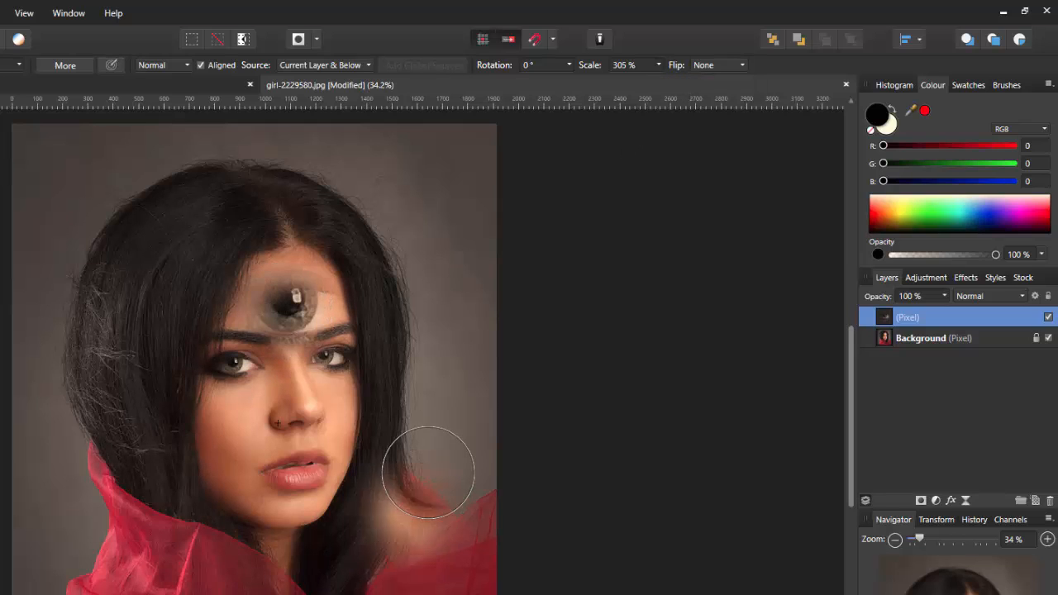
mouse_move(428, 471)
left_mouse_down()
mouse_move(348, 499)
mouse_move(314, 396)
mouse_move(250, 385)
mouse_move(256, 357)
mouse_move(232, 426)
mouse_move(259, 573)
mouse_move(335, 404)
mouse_move(335, 321)
mouse_move(310, 302)
mouse_move(278, 304)
mouse_move(267, 326)
mouse_move(295, 336)
mouse_move(307, 303)
mouse_move(275, 296)
mouse_move(264, 315)
mouse_move(286, 304)
mouse_move(258, 311)
mouse_move(328, 319)
mouse_move(350, 301)
mouse_move(276, 313)
left_mouse_up()
Undo the enlarged clone strokes and set the clone scale back to 100 %
key("ctrl+z")
left_click(342, 580)
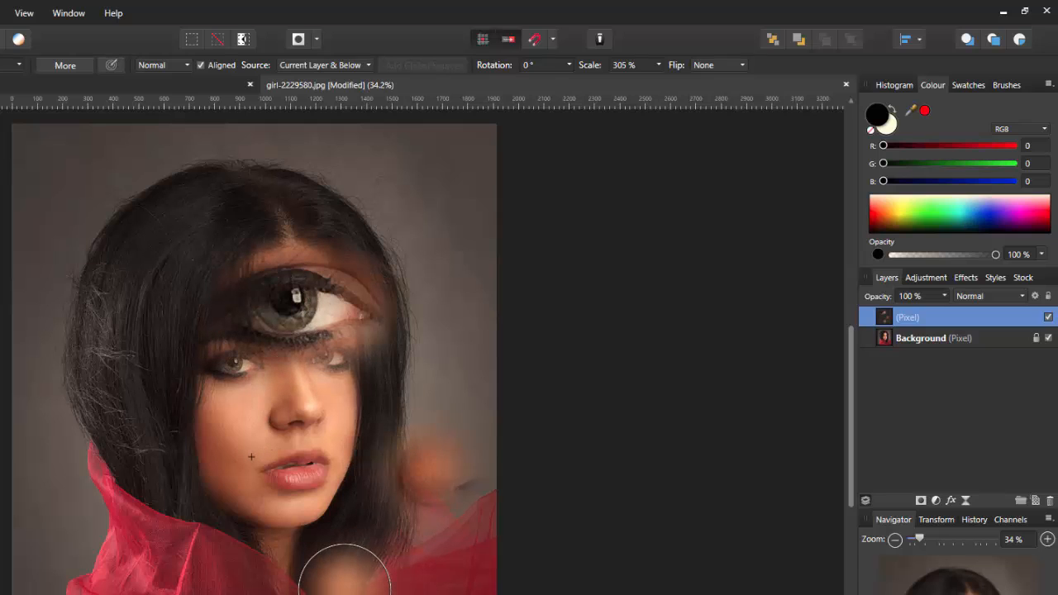
key("ctrl+z")
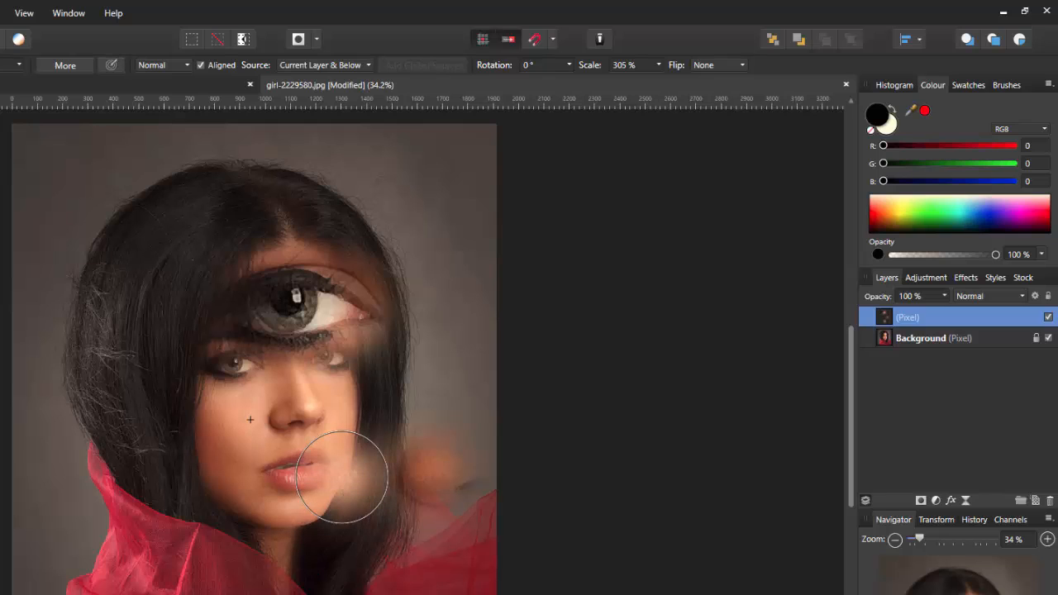
key("ctrl+z")
key("ctrl+z")
key("ctrl+z")
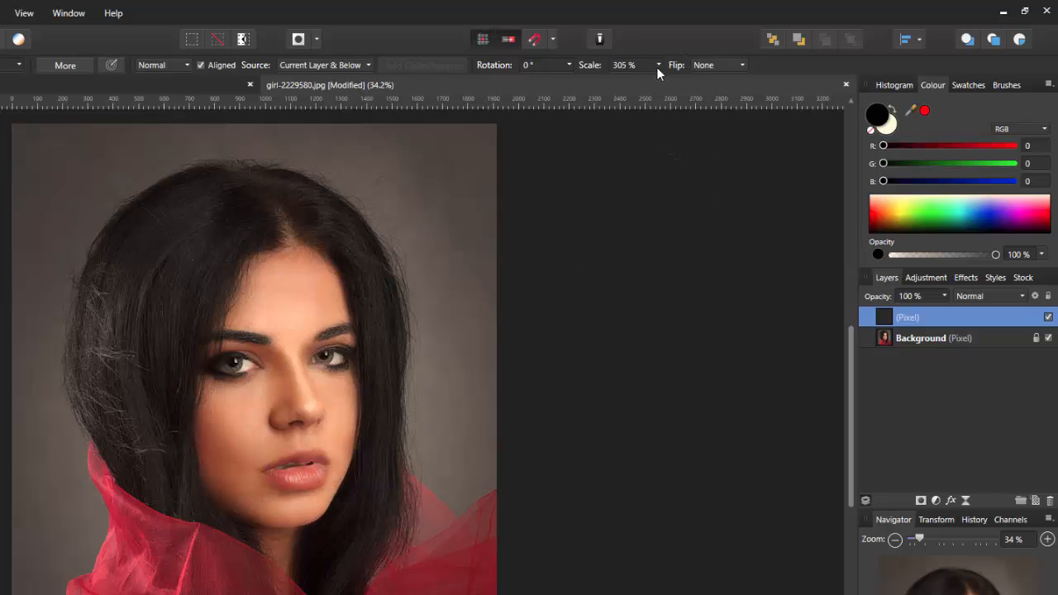
left_click(630, 65)
type("100")
key("Return")
Set the clone flip to Vertical and undo a test dab over the eye
left_click(742, 65)
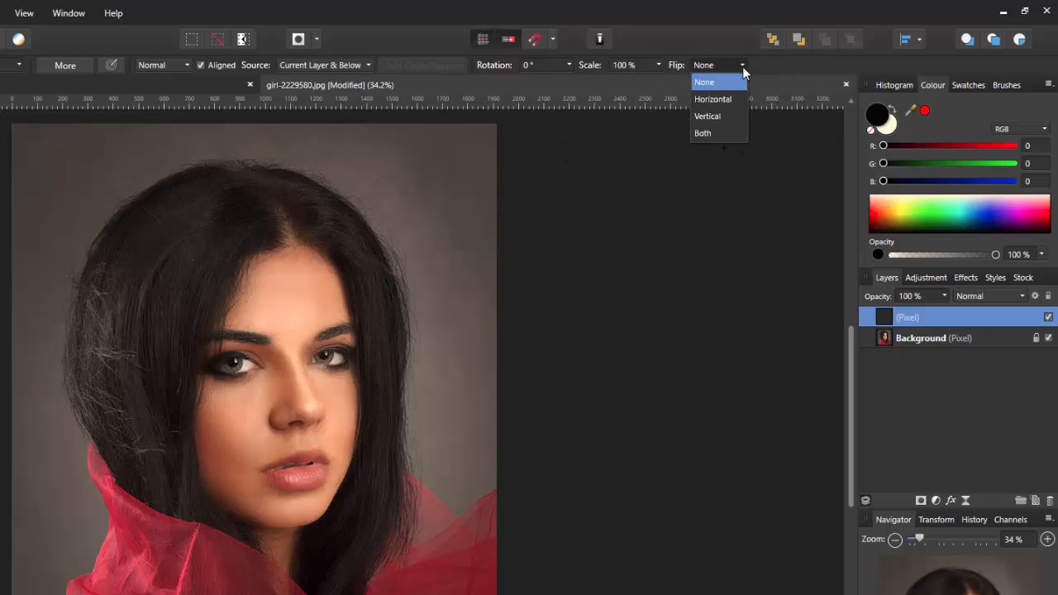
left_click(708, 116)
left_click(238, 368)
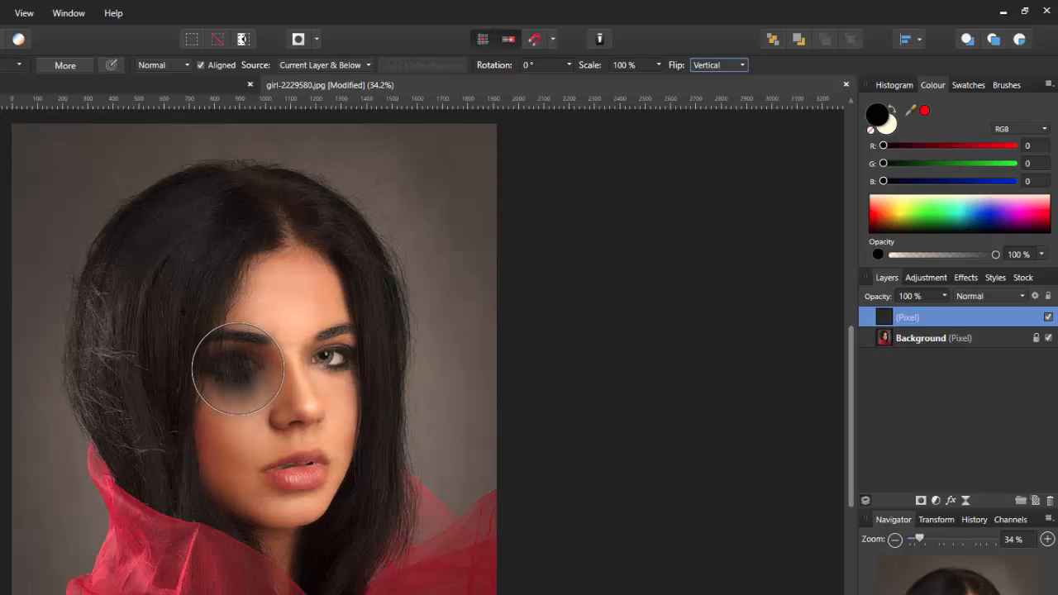
key("ctrl+z")
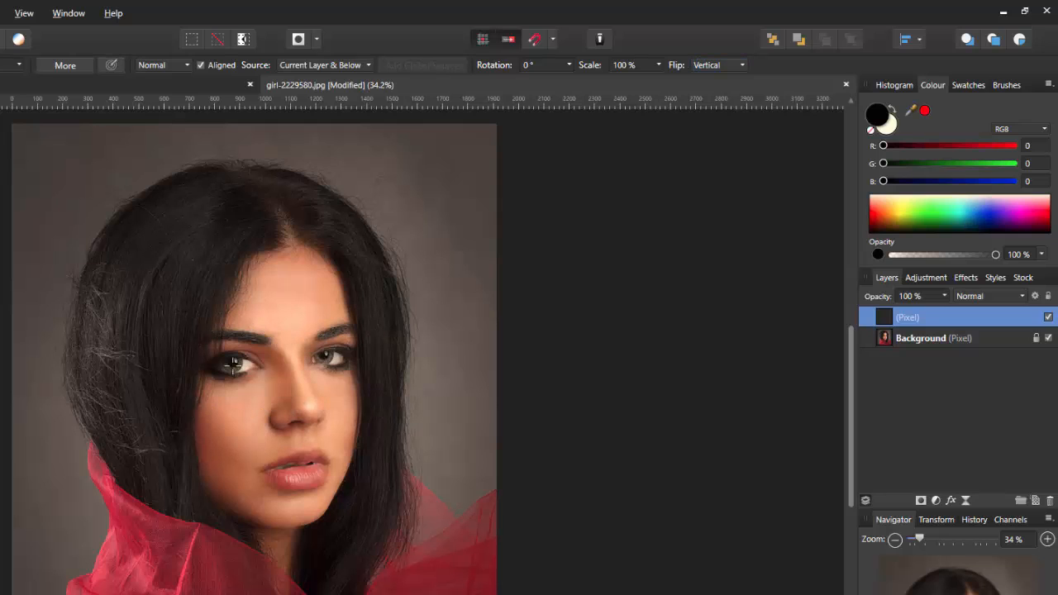
Resample the eye and clone it flipped onto the grey background beside the hair, undoing a first try on the forehead
left_click(234, 365, "alt")
left_click(291, 292)
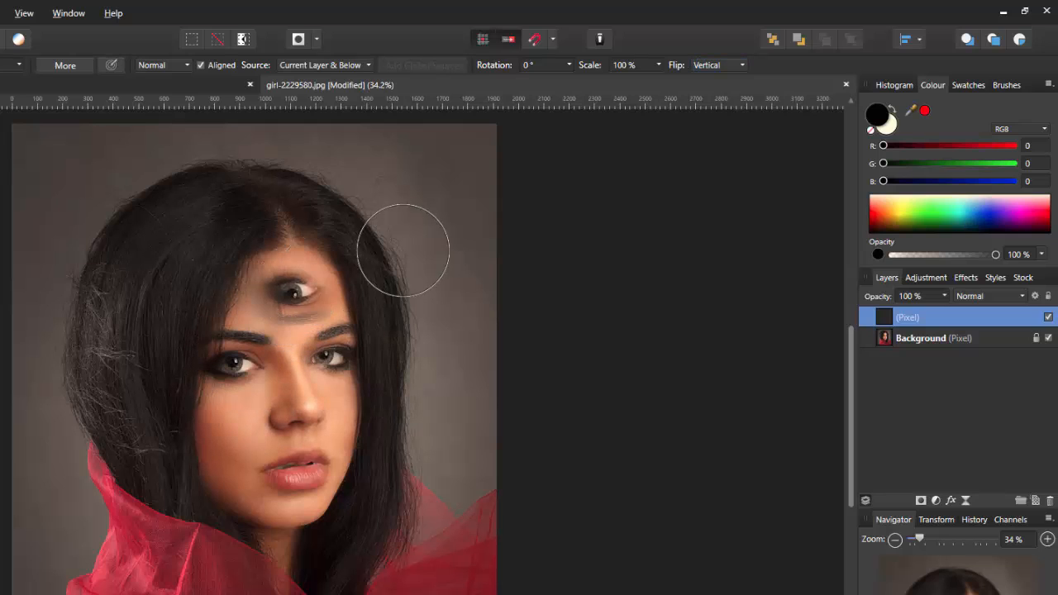
key("ctrl+z")
left_click(430, 202)
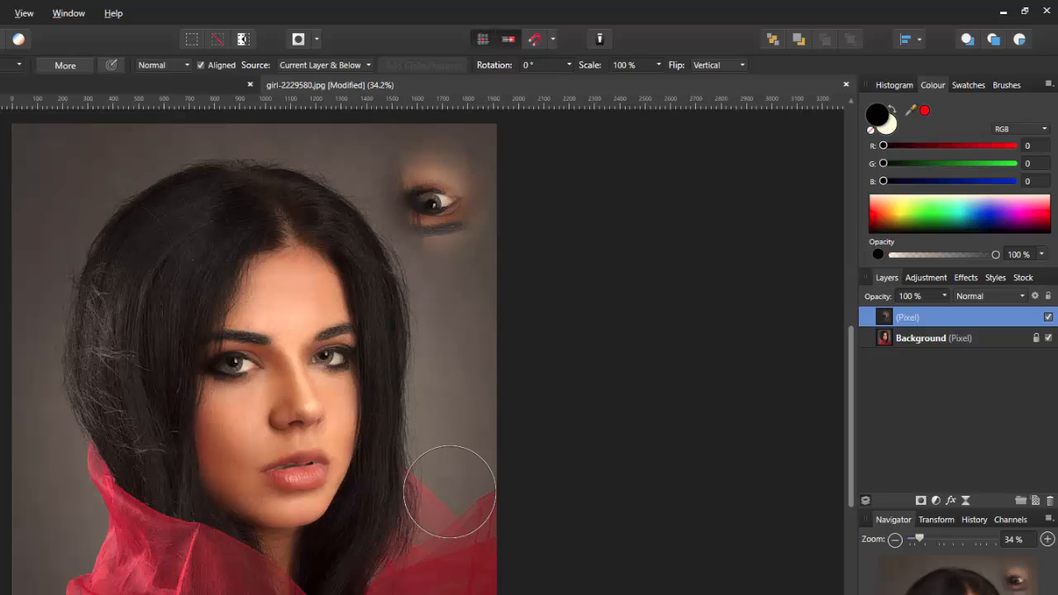
Set the clone flip to Horizontal, clone the woman's eye onto the grey background beside her hair, and set the flip back to None
left_click(742, 66)
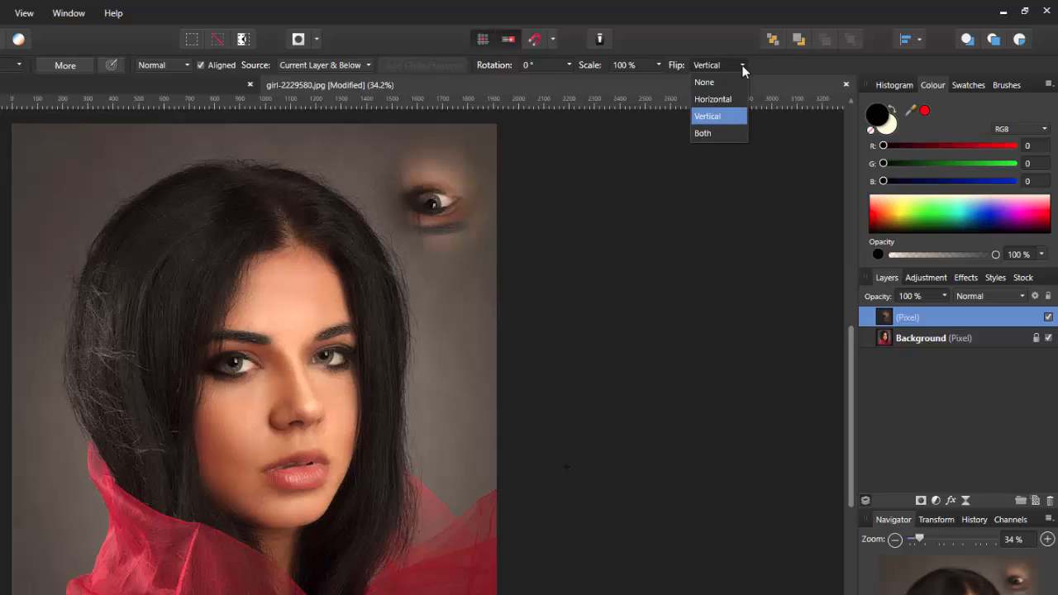
left_click(723, 99)
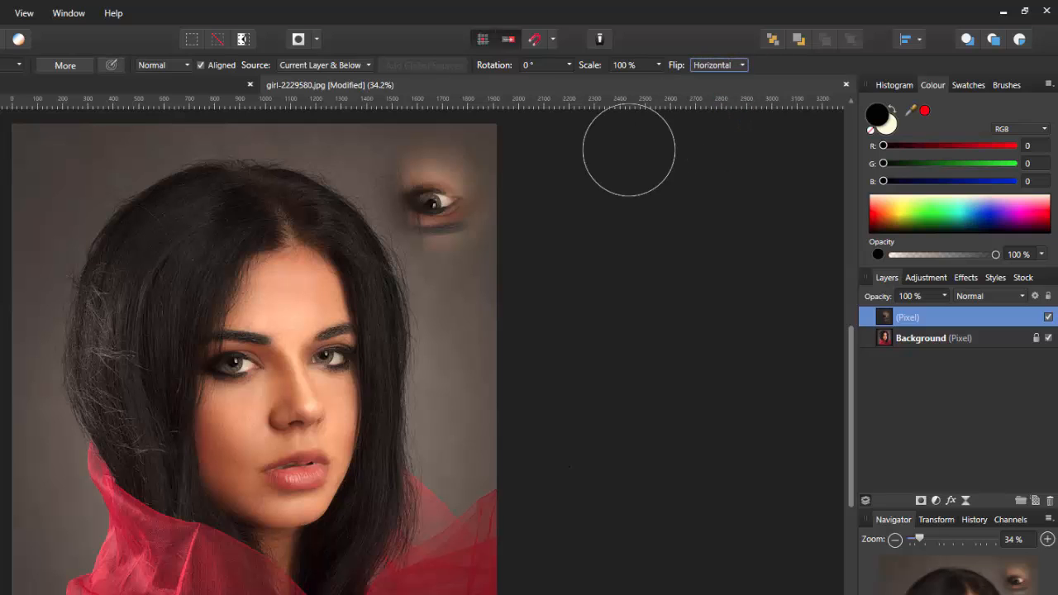
left_click(238, 364, "alt")
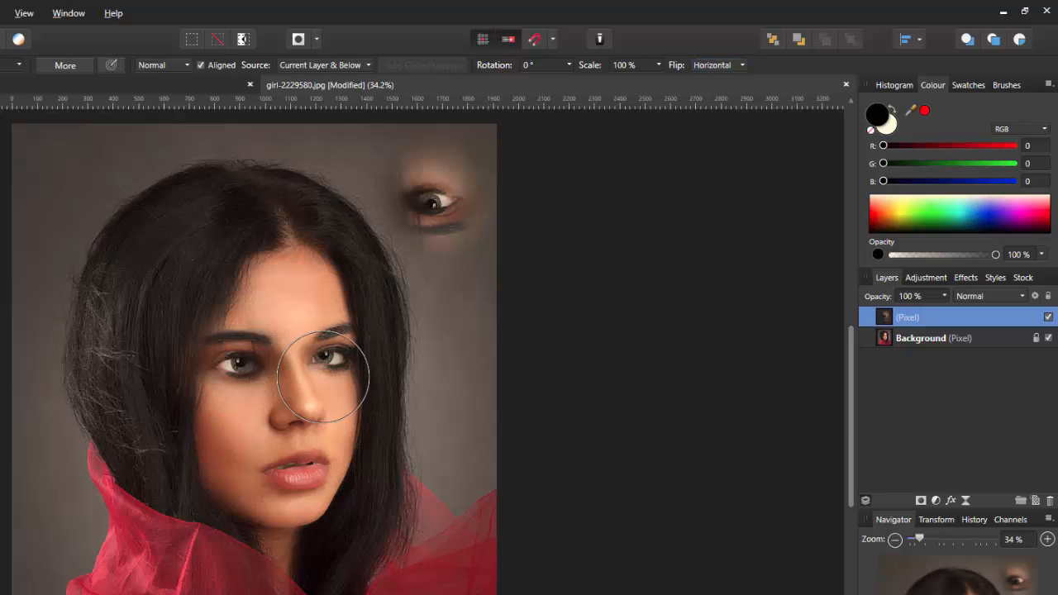
left_click(451, 382)
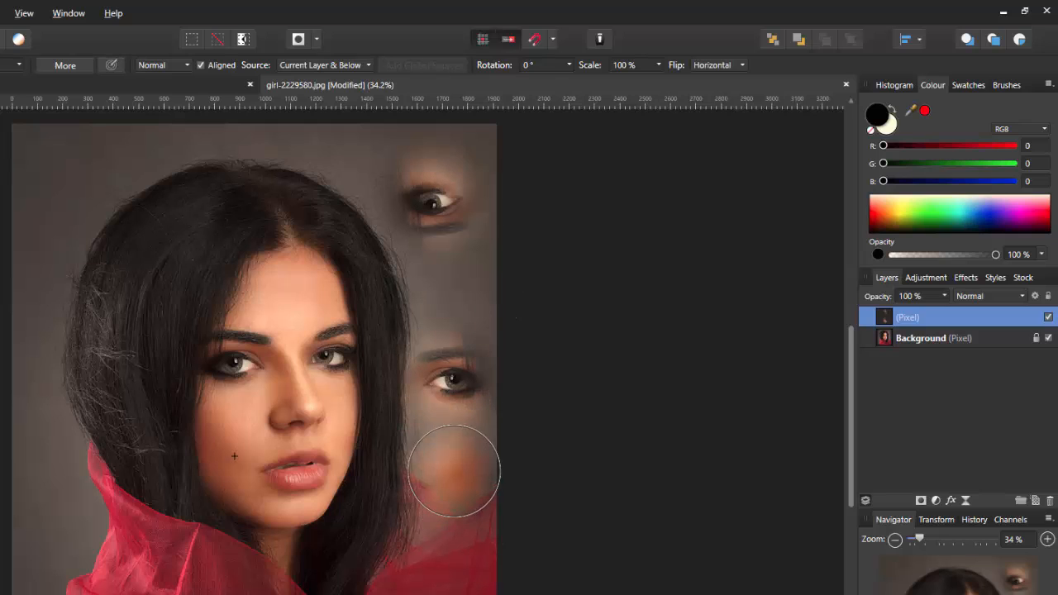
left_click(741, 65)
left_click(716, 81)
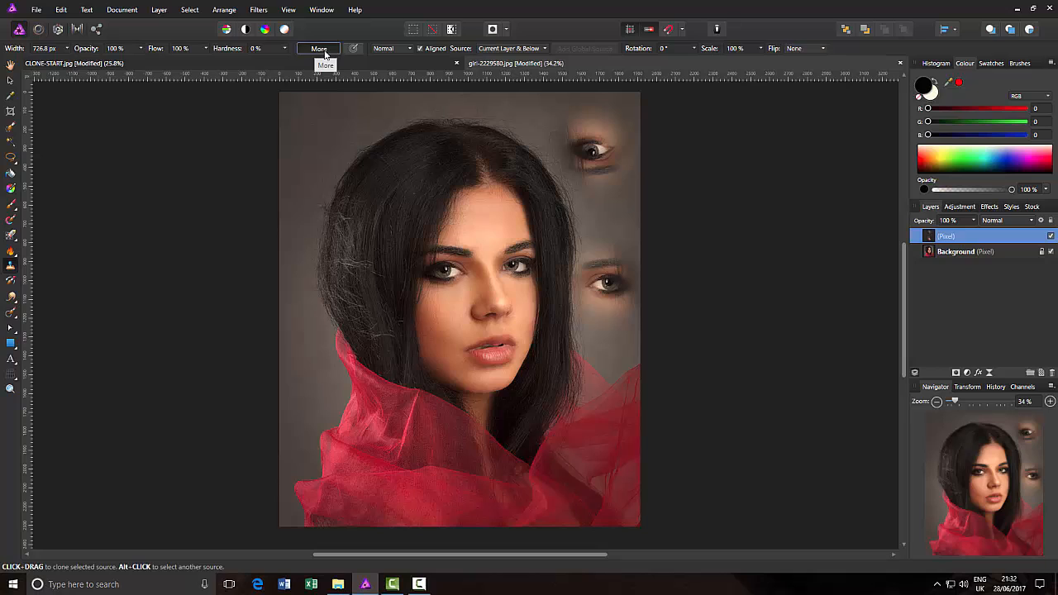
Examine the clone brush's general settings and the list of available blend modes, keeping the blend mode at Normal
left_click(322, 50)
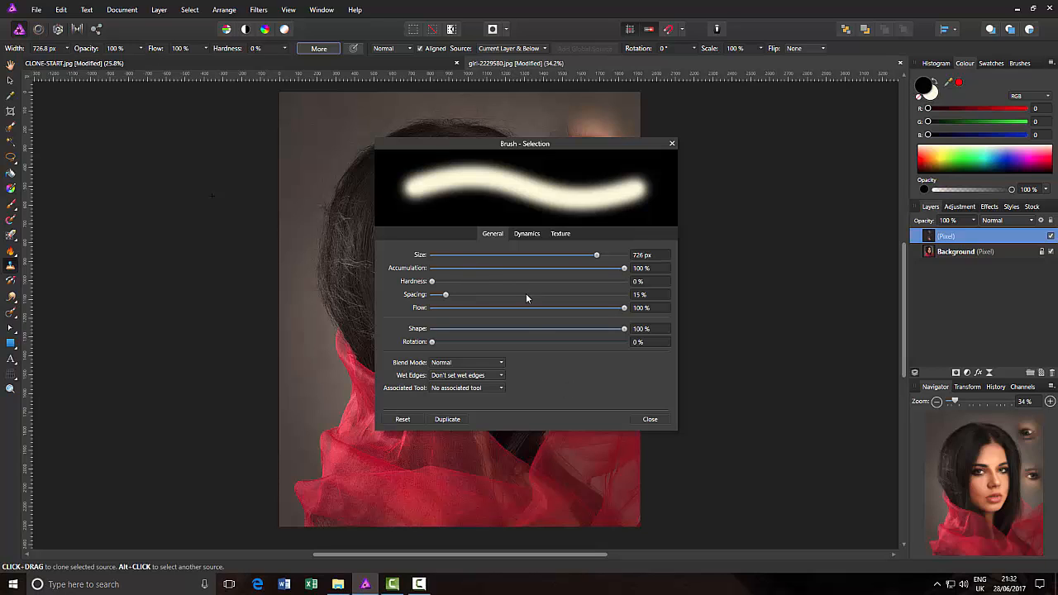
left_click(649, 419)
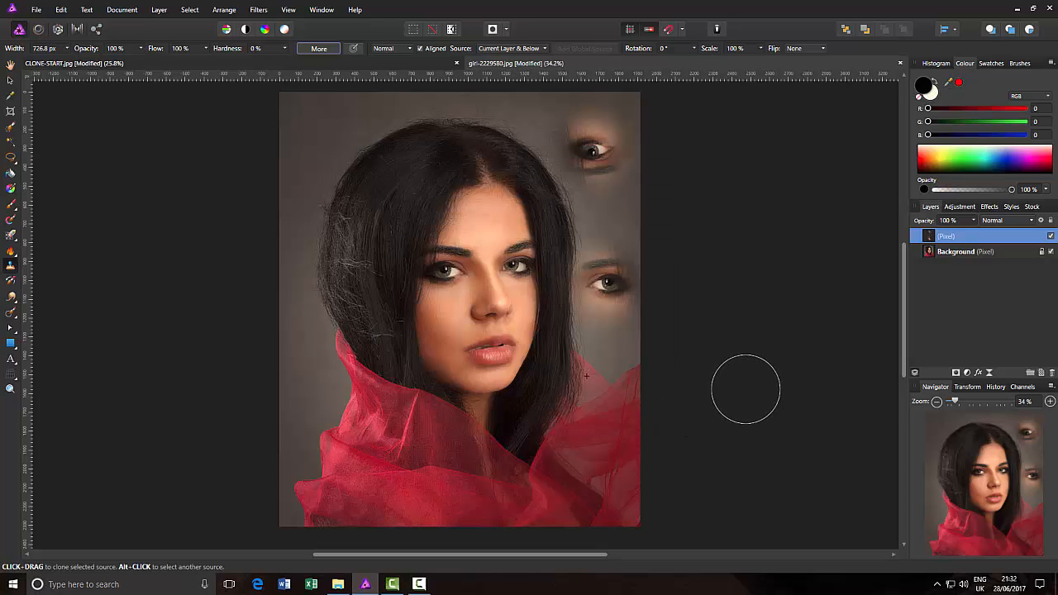
left_click(409, 50)
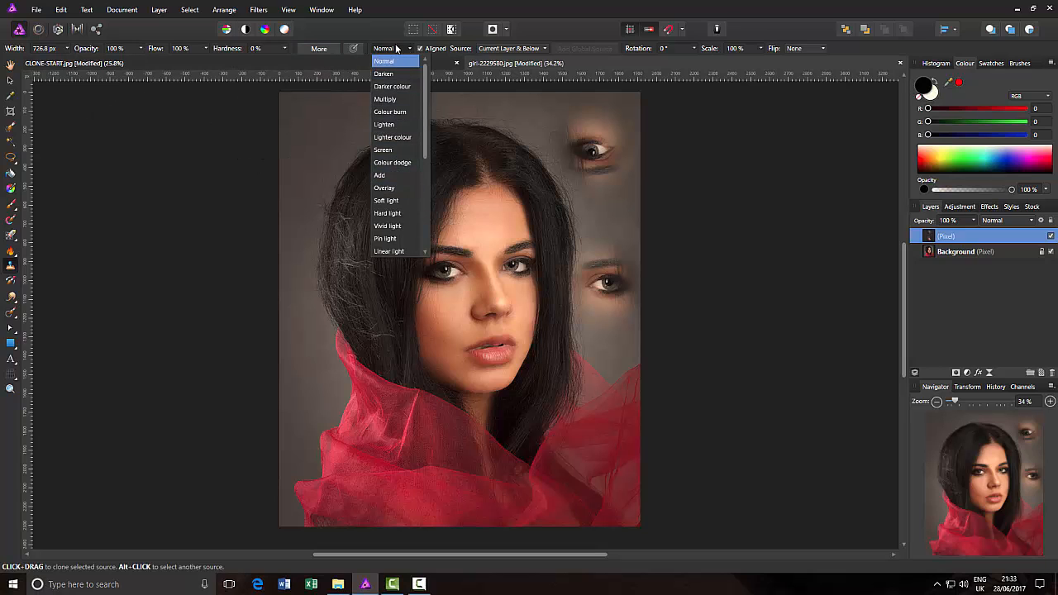
scroll(426, 83, "down", 3)
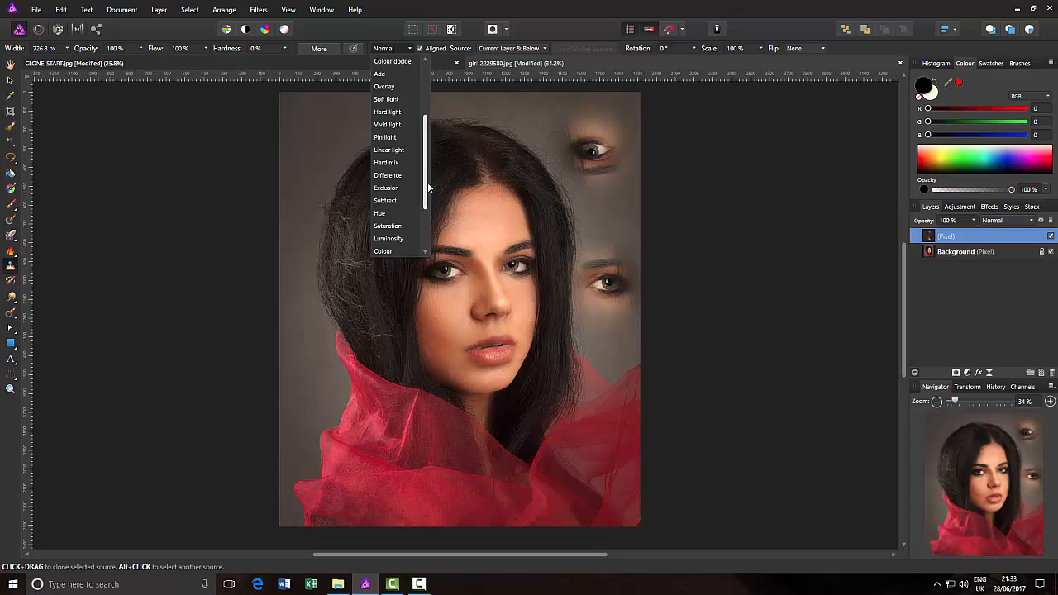
scroll(427, 182, "down", 2)
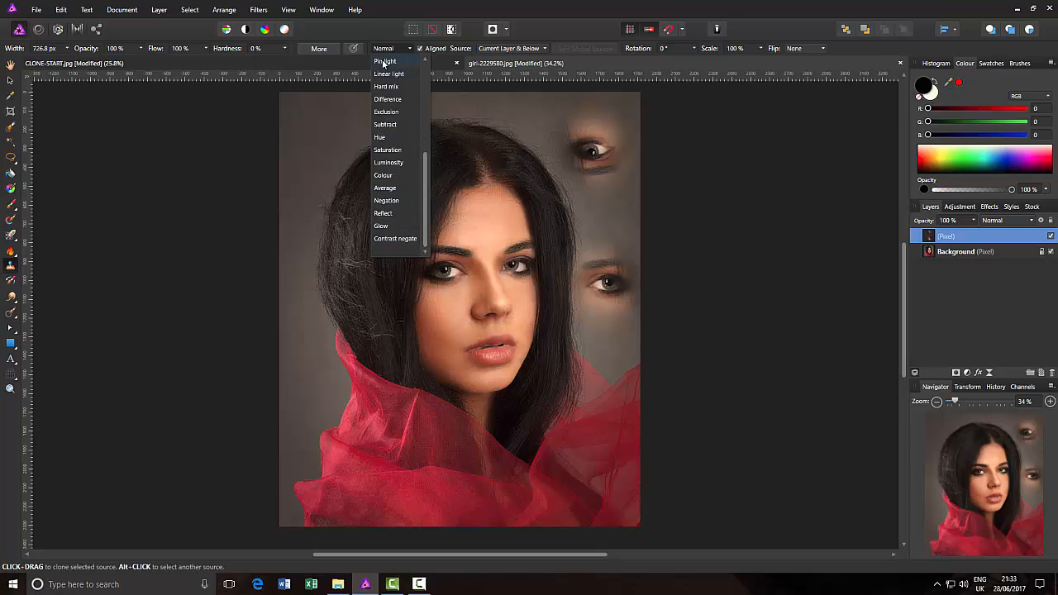
left_click_drag(425, 182, 425, 94)
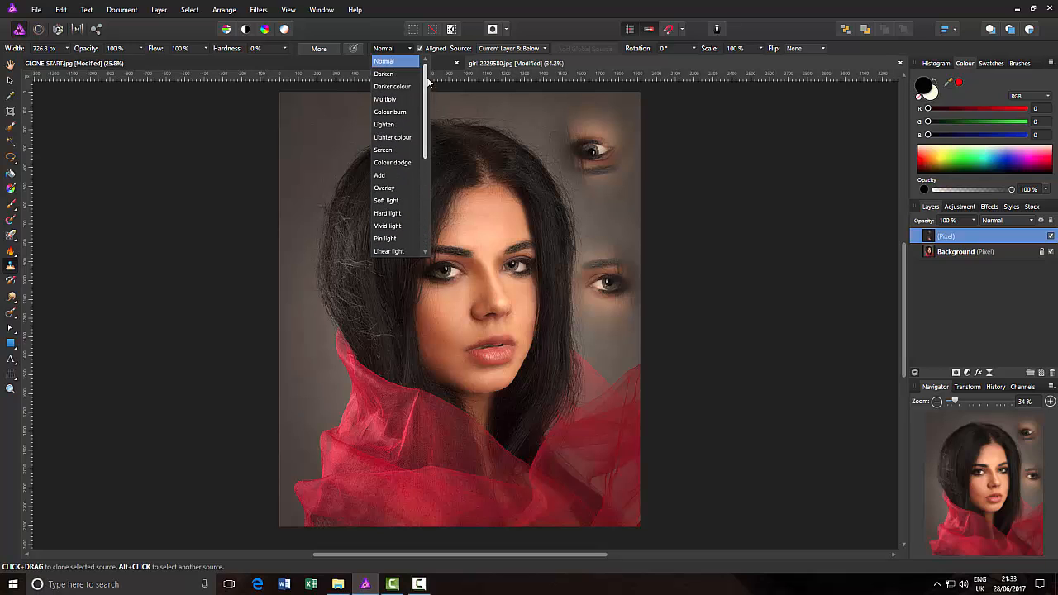
left_click(384, 62)
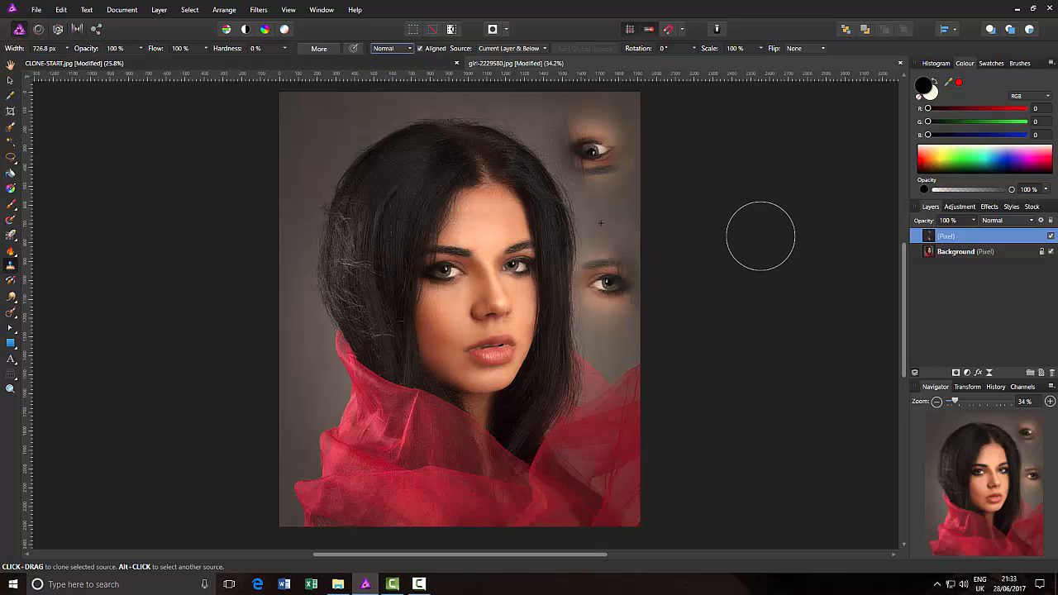